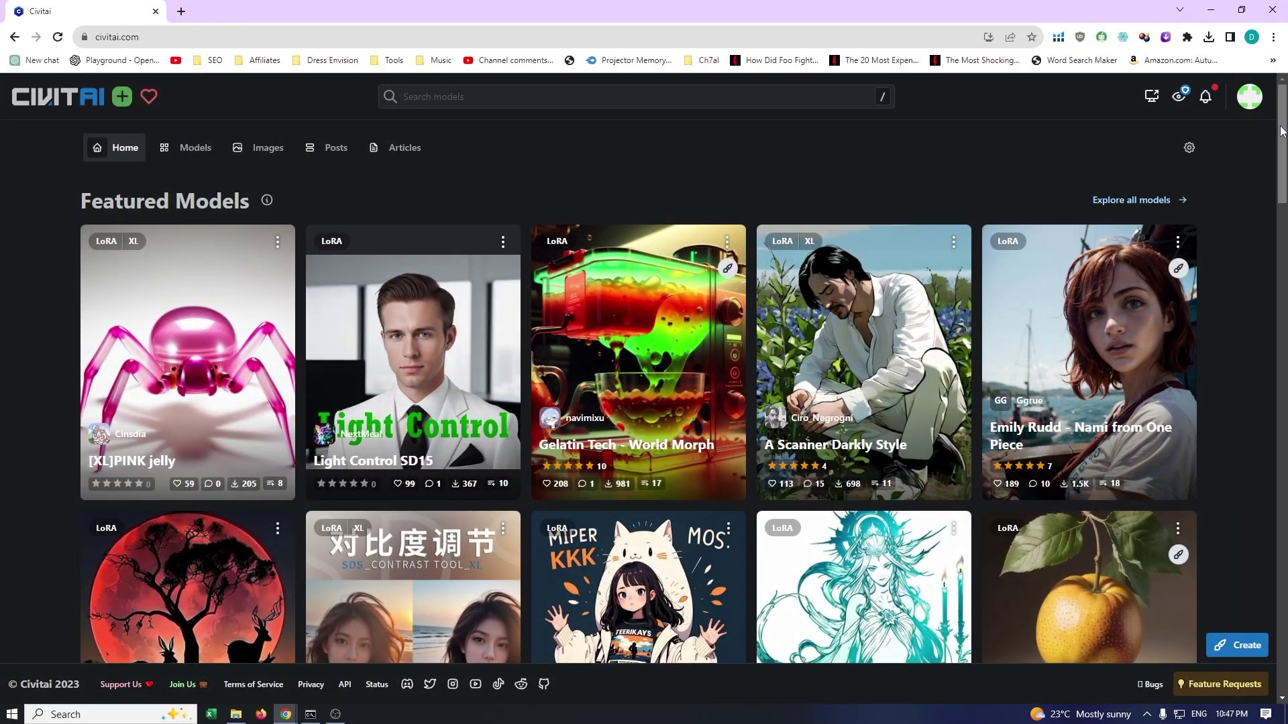
Page through the Western Animation Diffusion sample images and open the bearded-man image's details.
left_click_drag(1282, 130, 1283, 261)
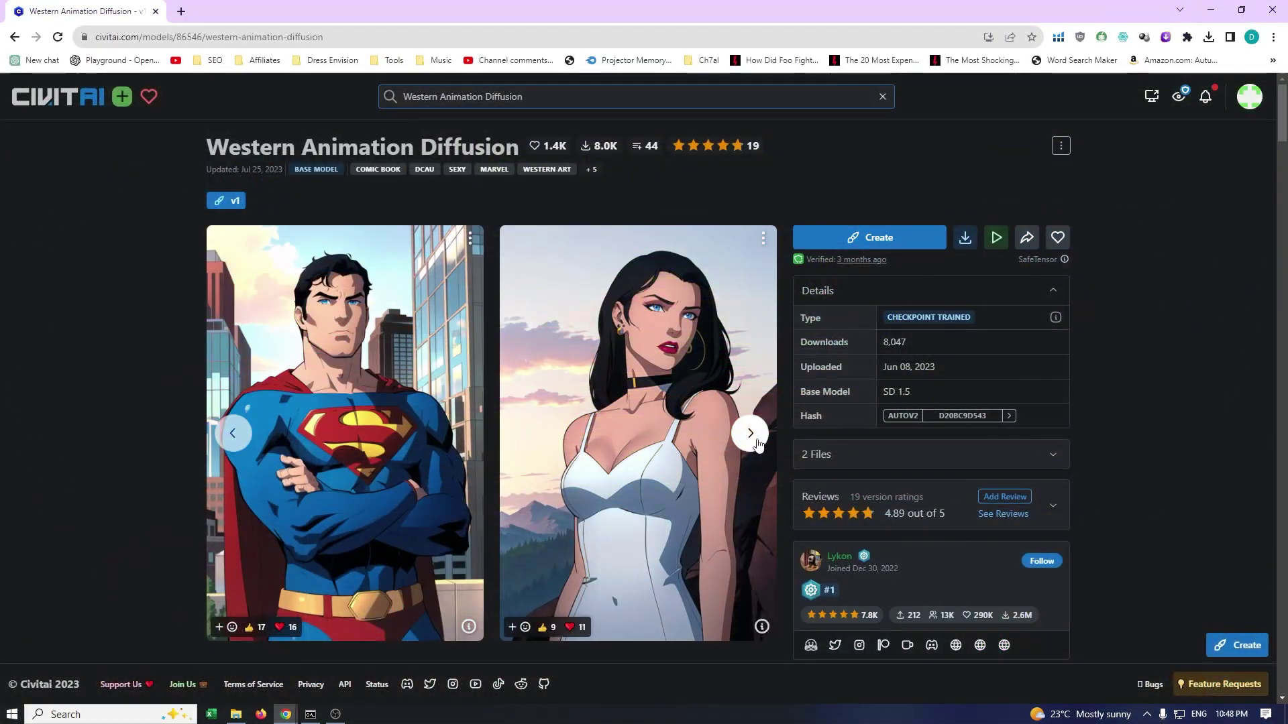
left_click(750, 434)
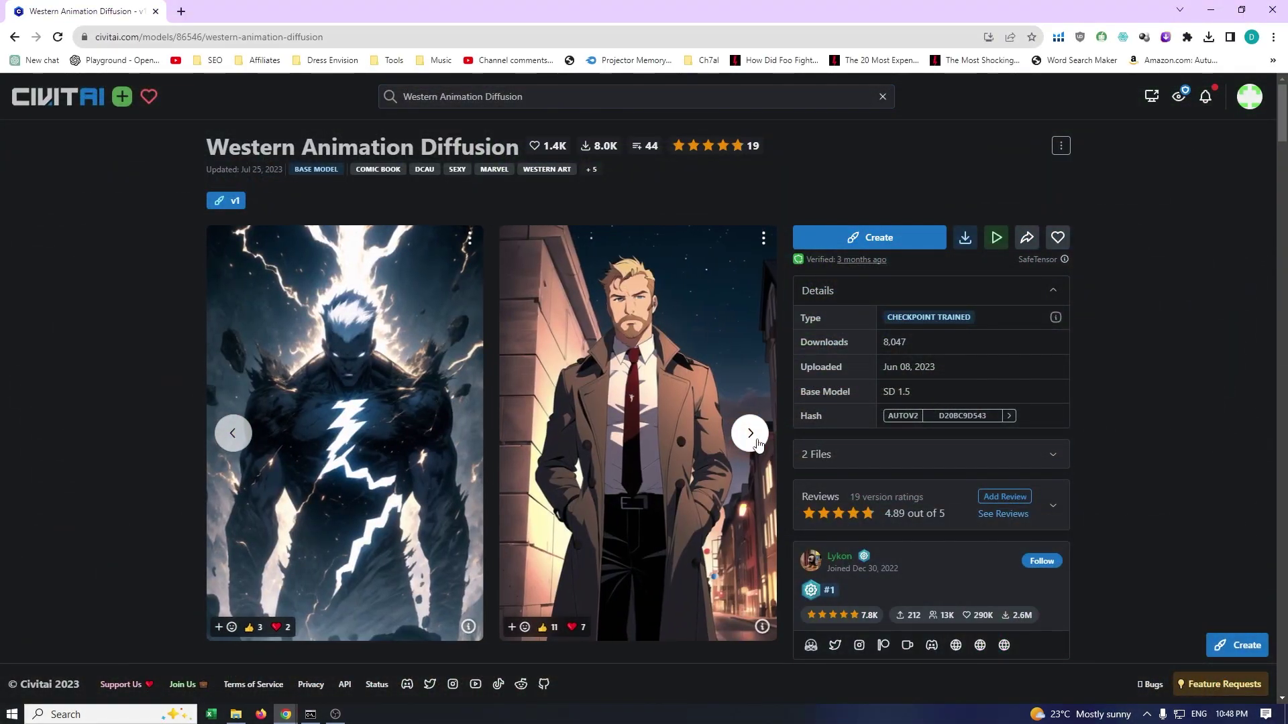
left_click(751, 434)
left_click(751, 434)
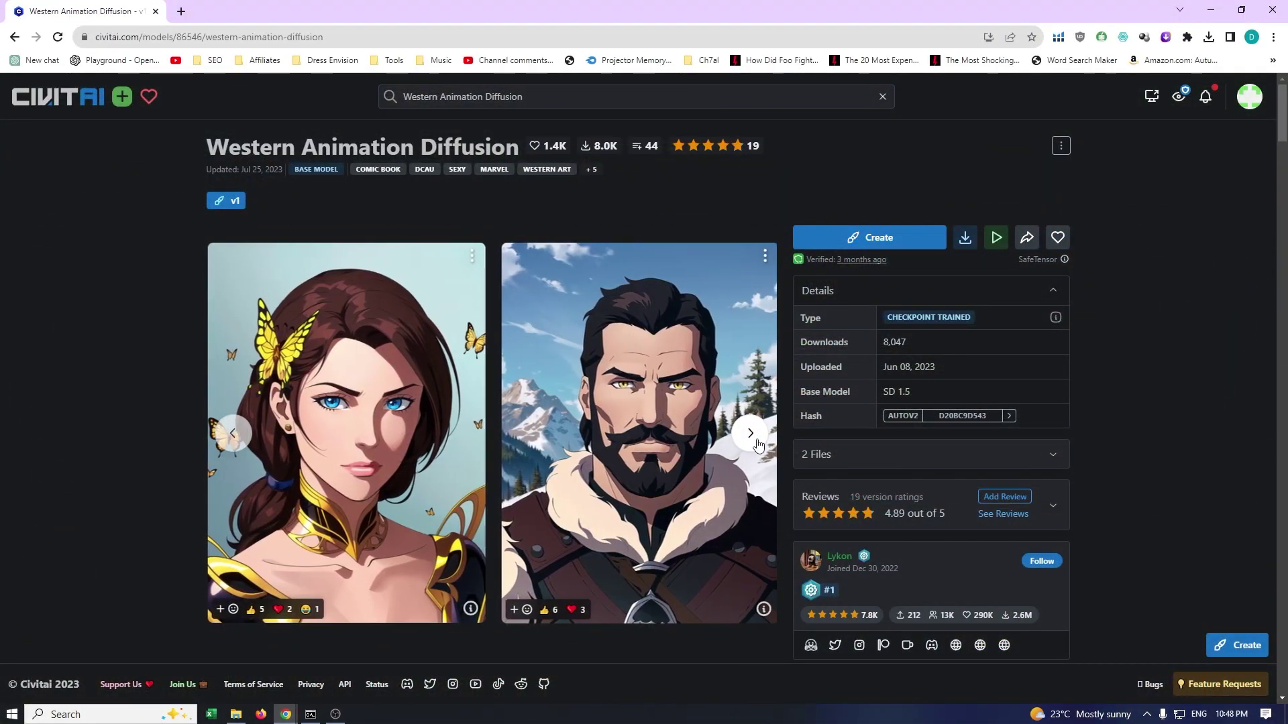
left_click(654, 431)
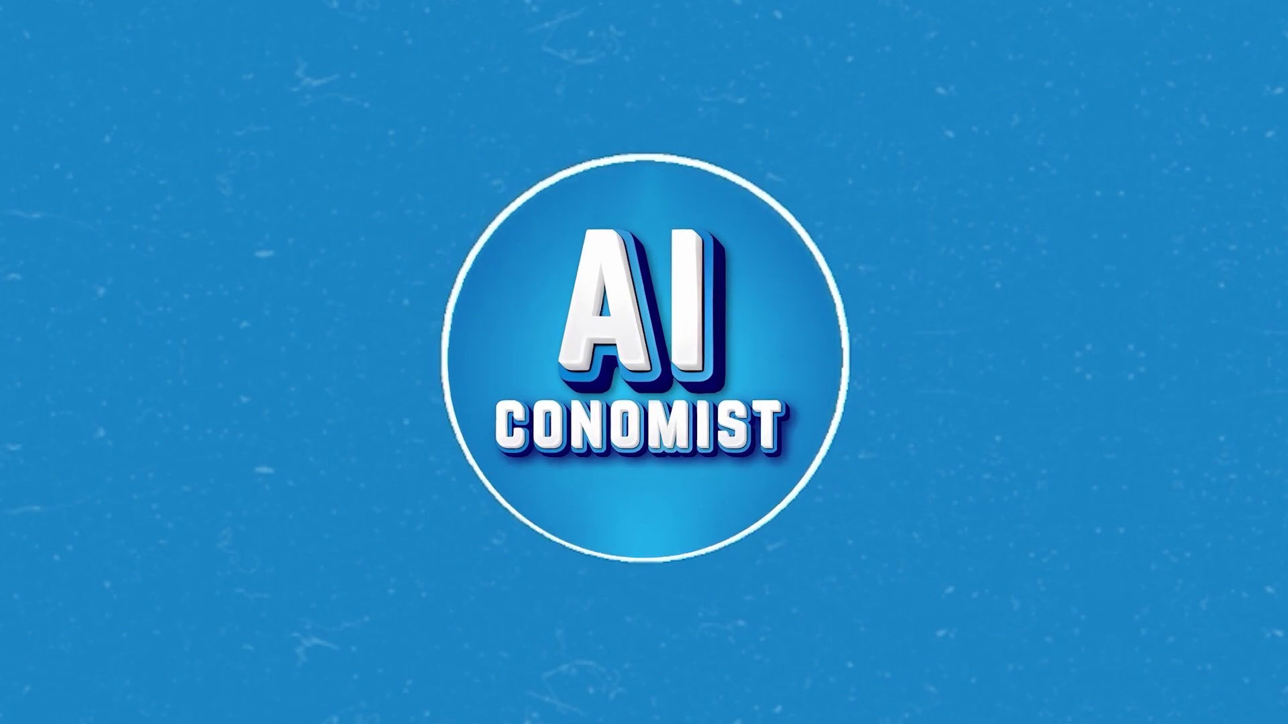
Go to civitai.com, search models for 'western' and open Western Animation Diffusion.
left_click(147, 39)
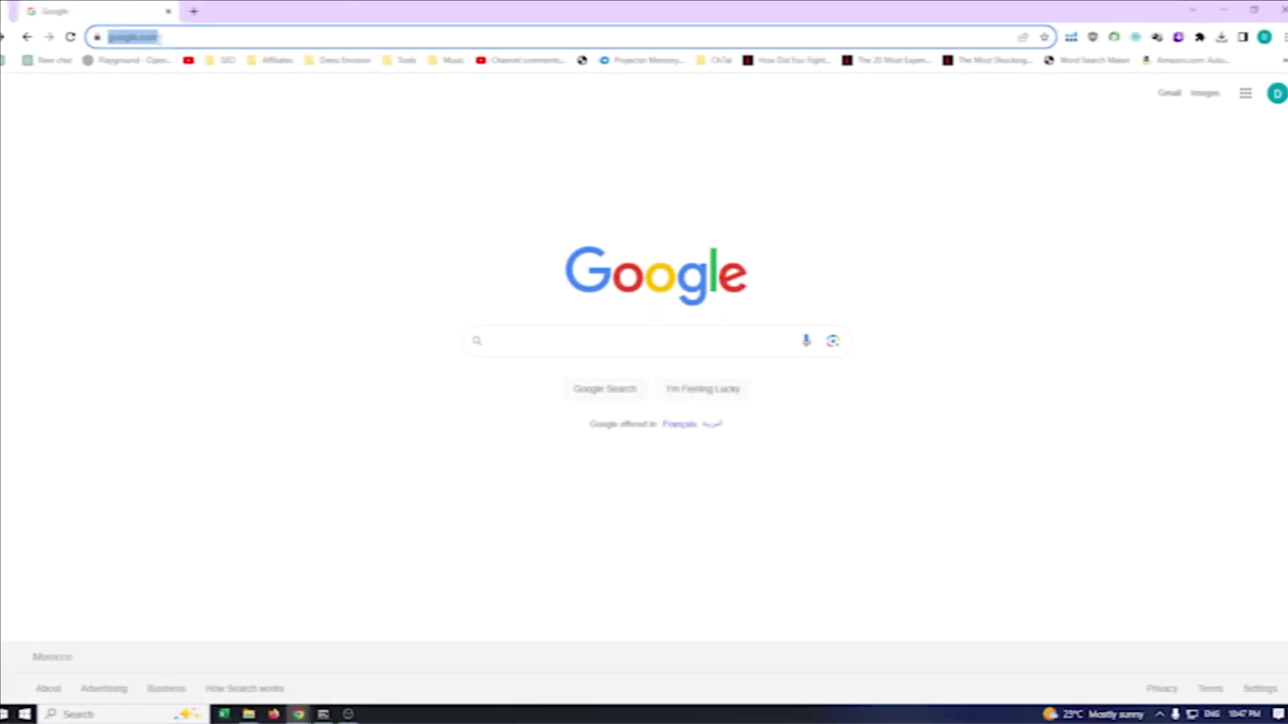
type("civi")
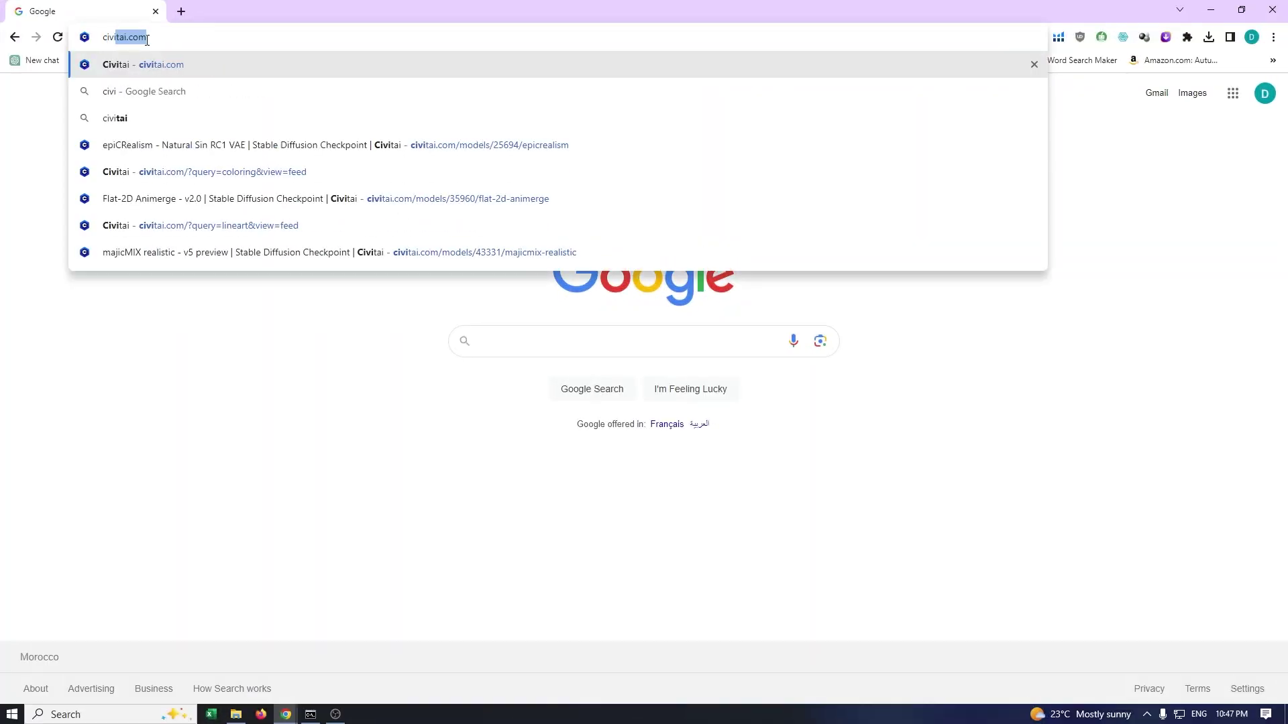
key("Return")
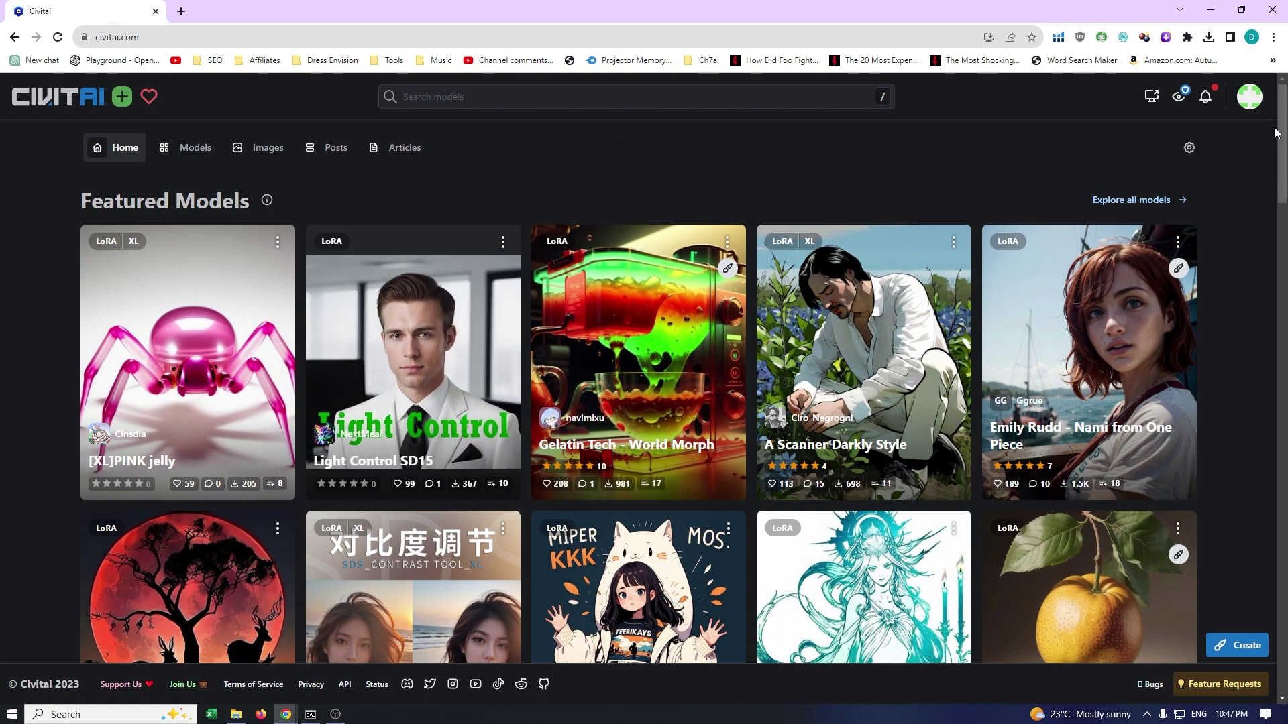
scroll(1281, 197, "down", 5)
scroll(1282, 196, "down", 6)
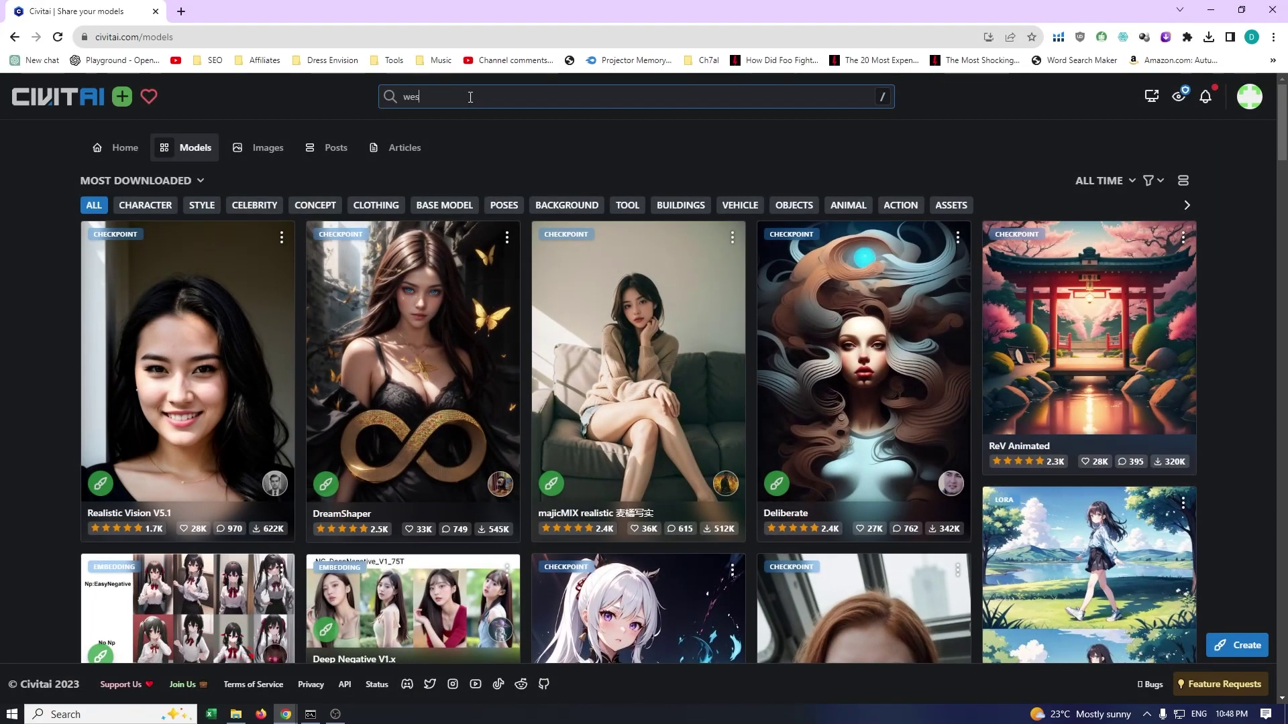
type("n Animation Diffusion")
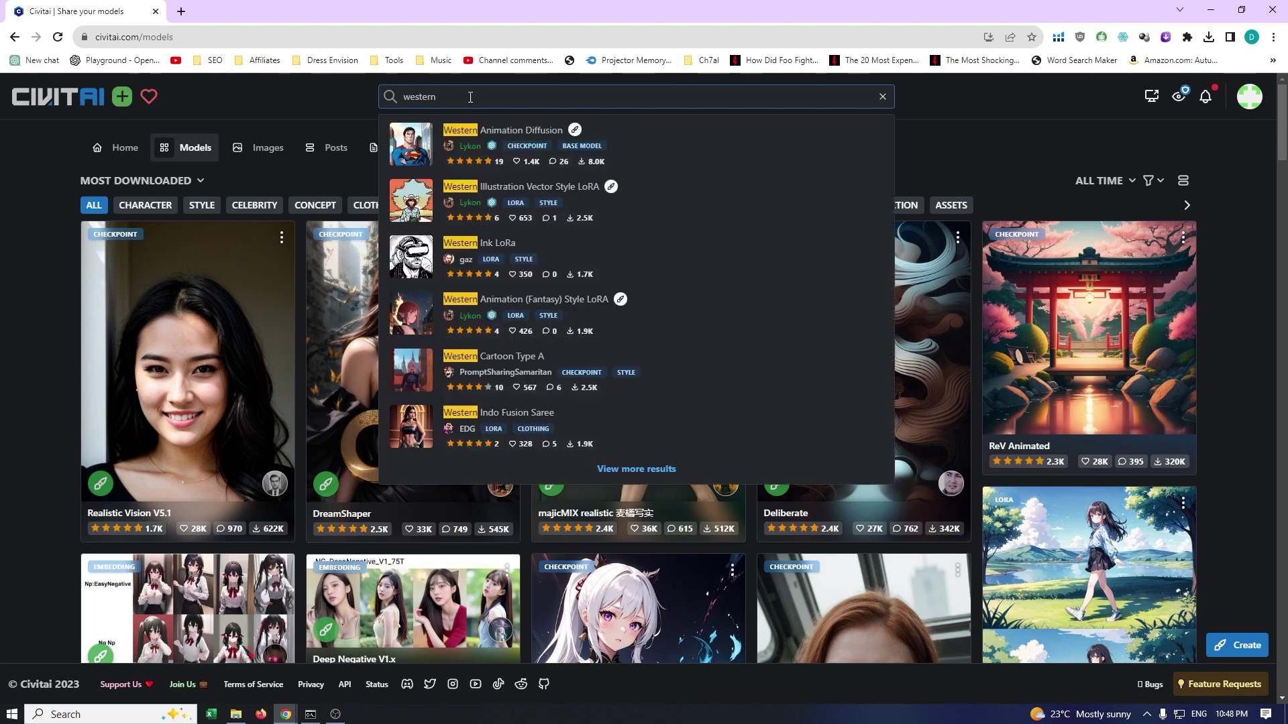
left_click(488, 132)
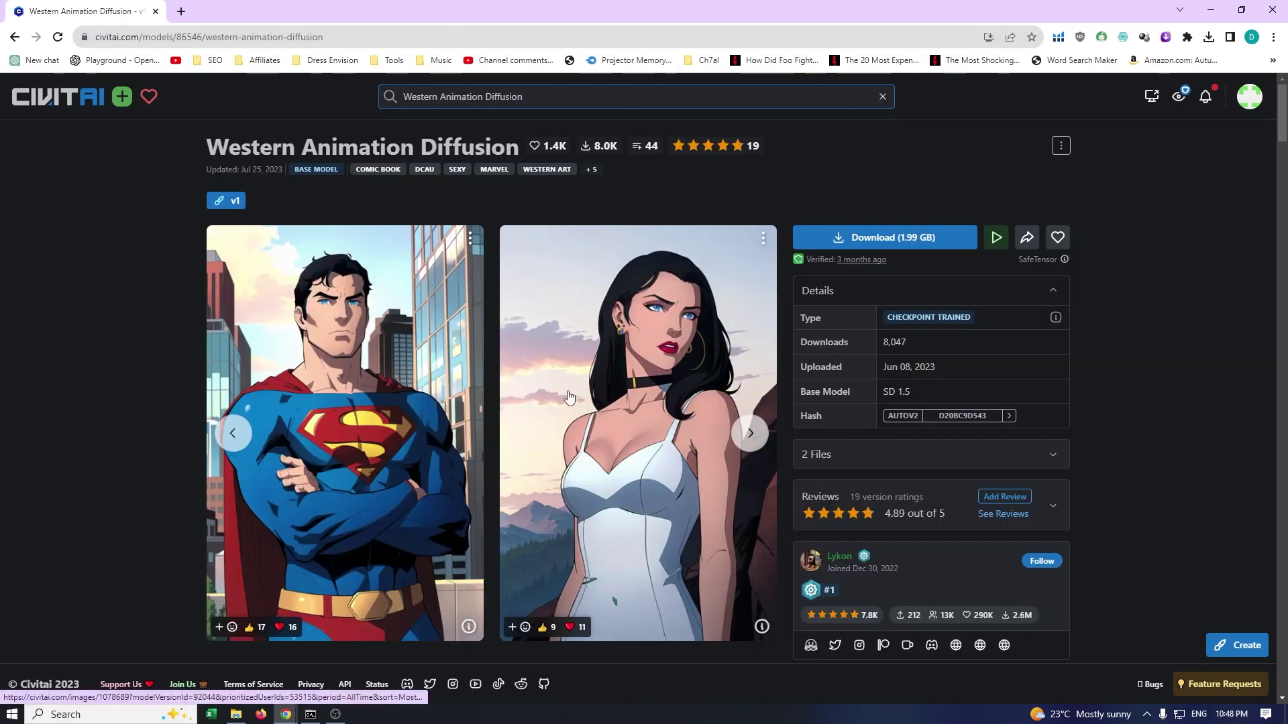
Browse the sample images, view the bearded-man image's generation details, then close it.
left_click(752, 435)
left_click(756, 442)
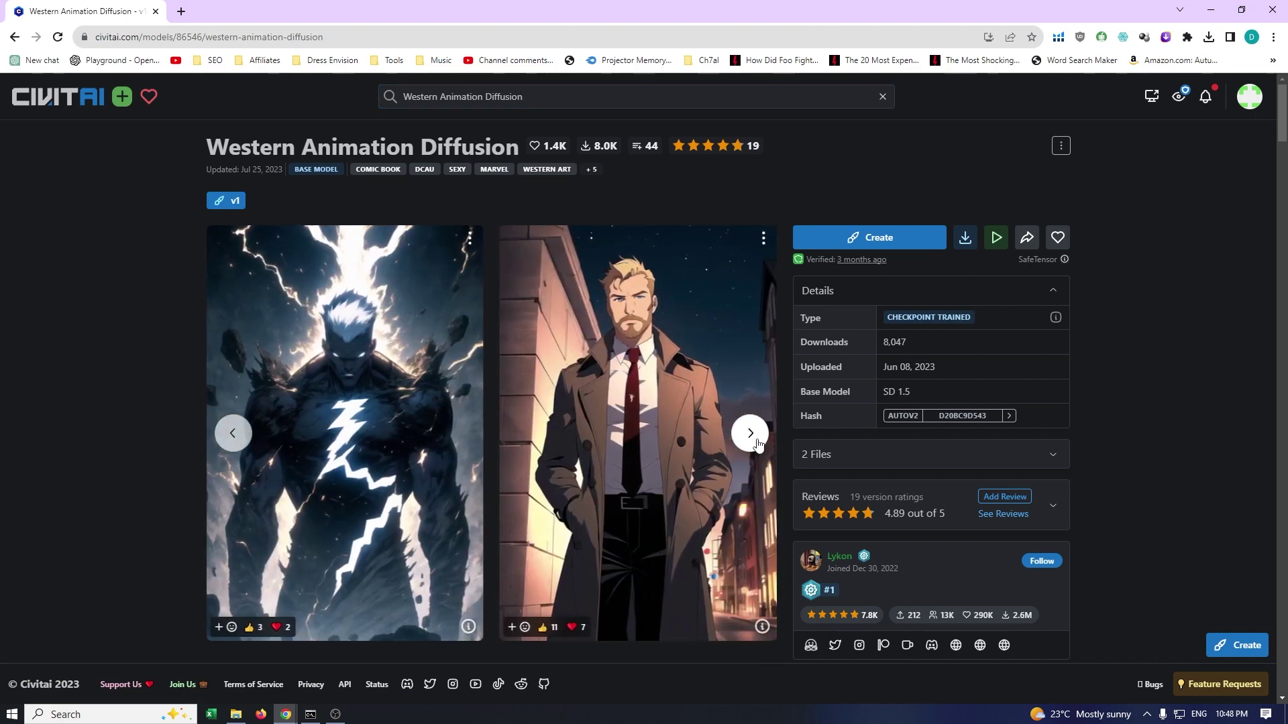
left_click(751, 434)
left_click(751, 434)
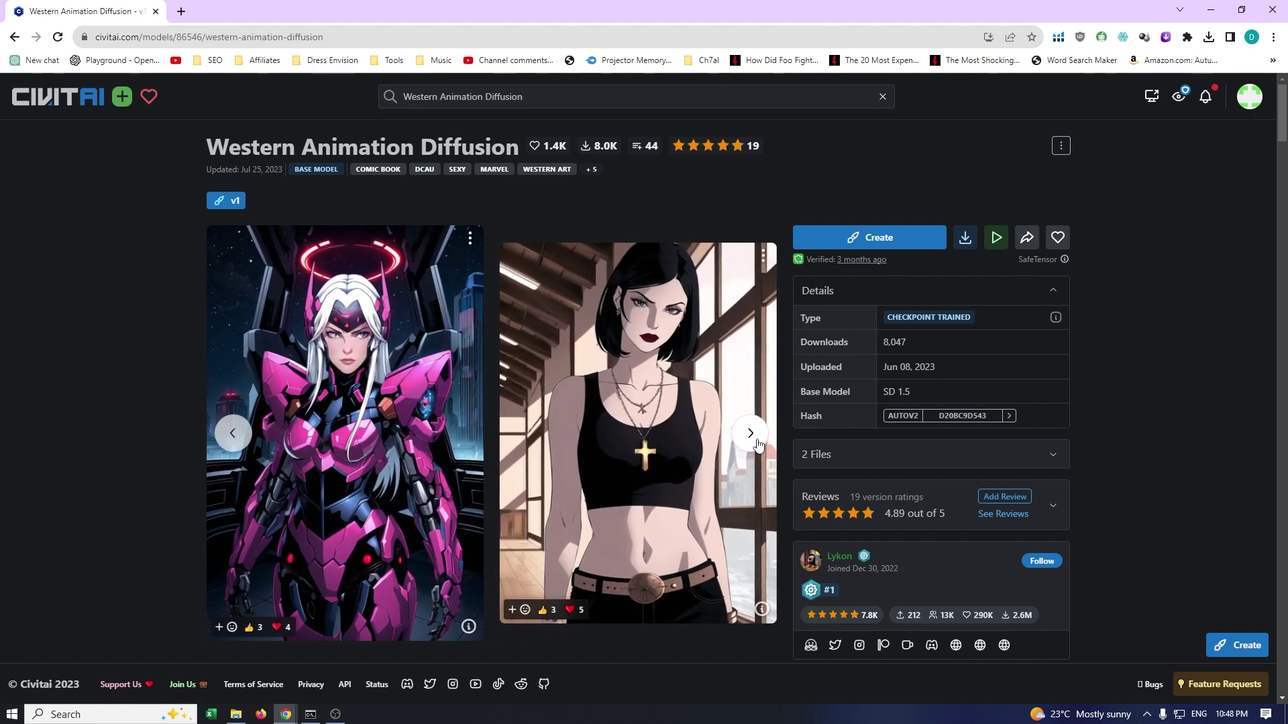
left_click(751, 434)
left_click(756, 442)
left_click(756, 441)
left_click(756, 441)
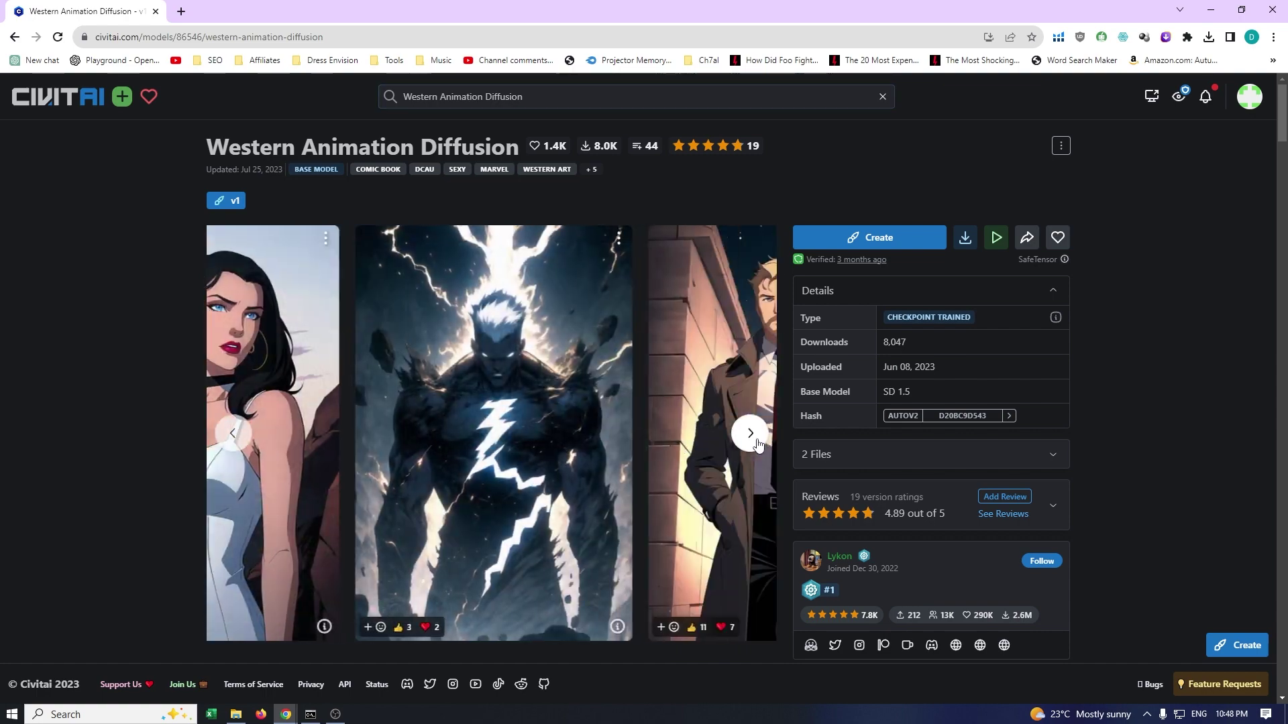
left_click(751, 434)
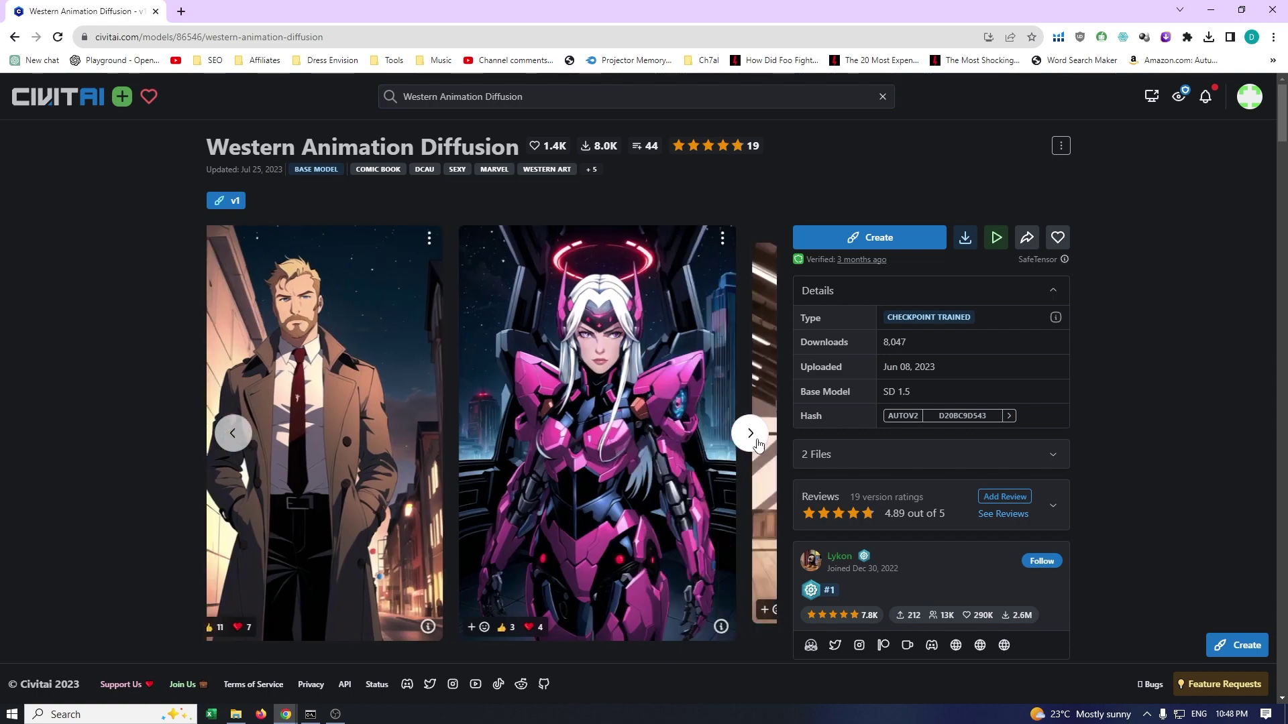
left_click(750, 434)
left_click(750, 434)
left_click(750, 434)
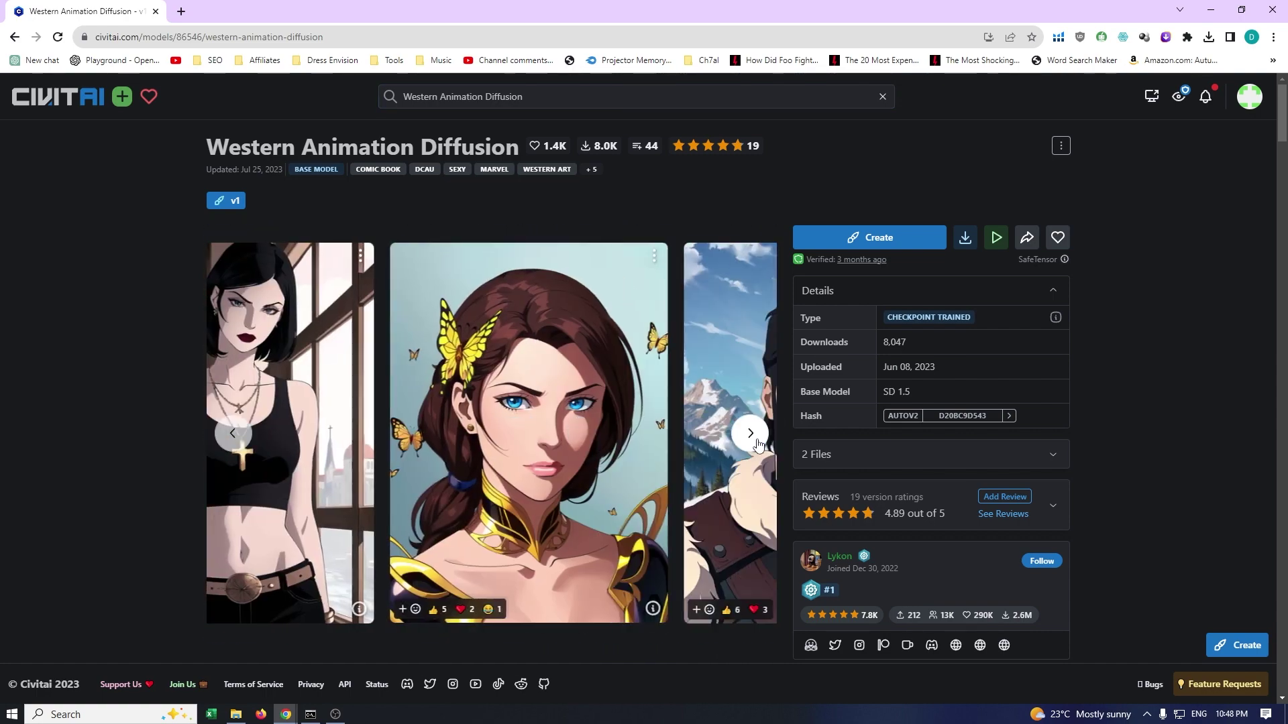
left_click(658, 413)
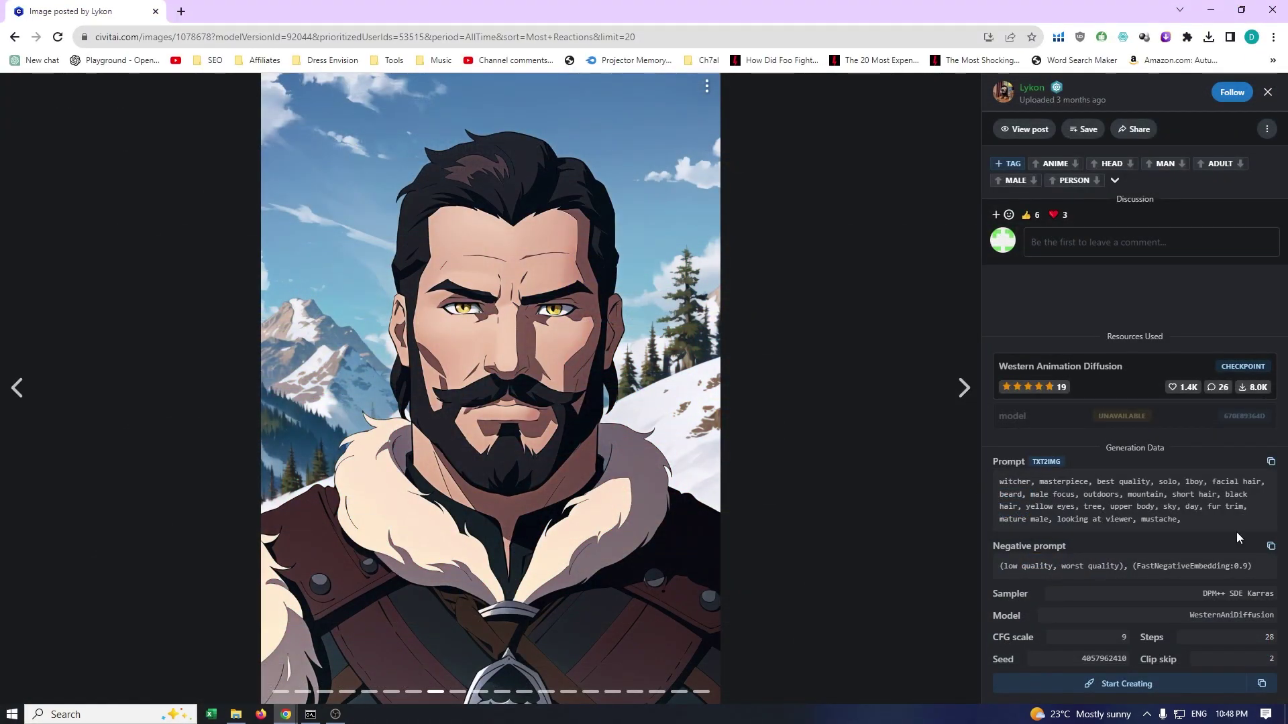
key("Escape")
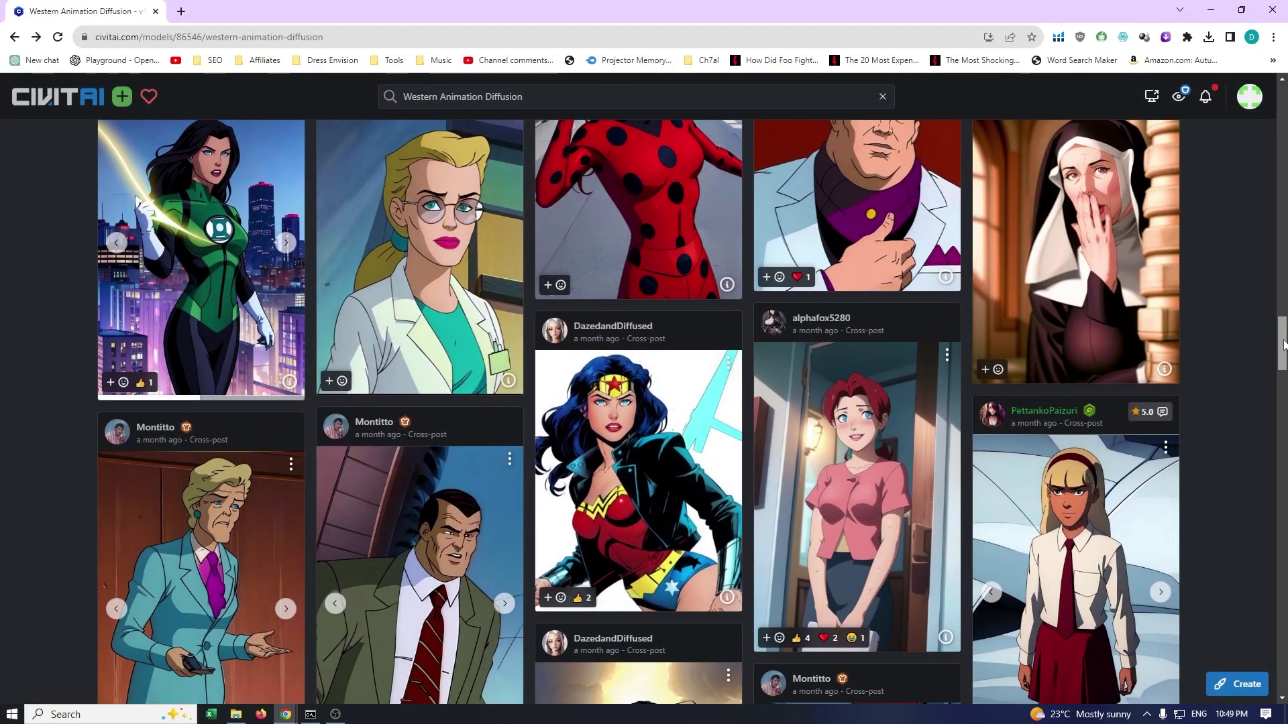
Download the checkpoint's 1.99 GB Model SafeTensor file.
left_click_drag(1283, 344, 1284, 403)
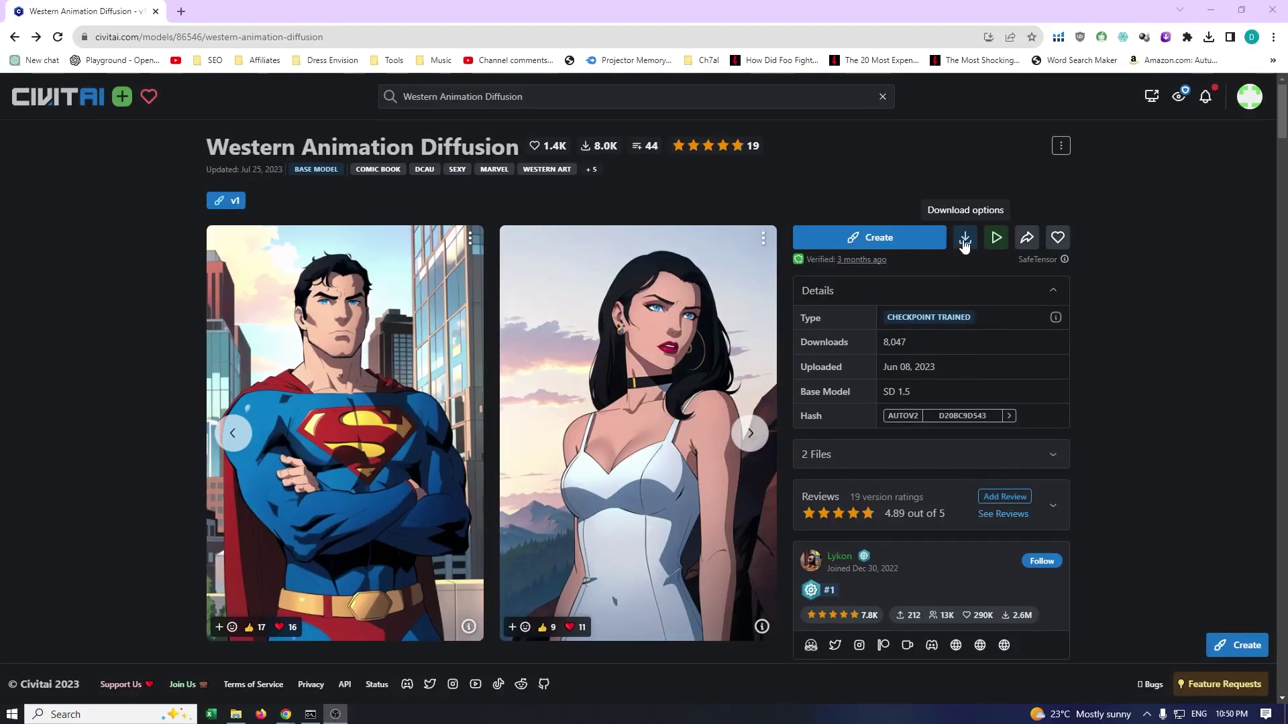
left_click(964, 240)
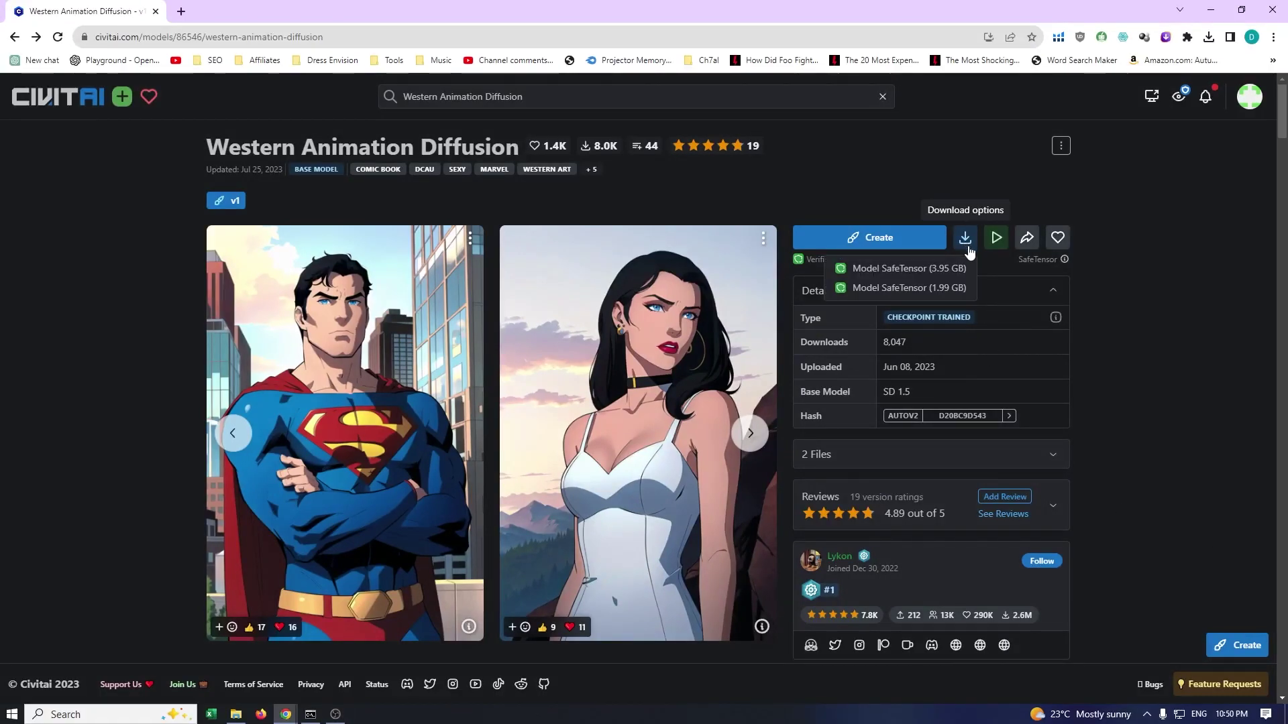
left_click(891, 289)
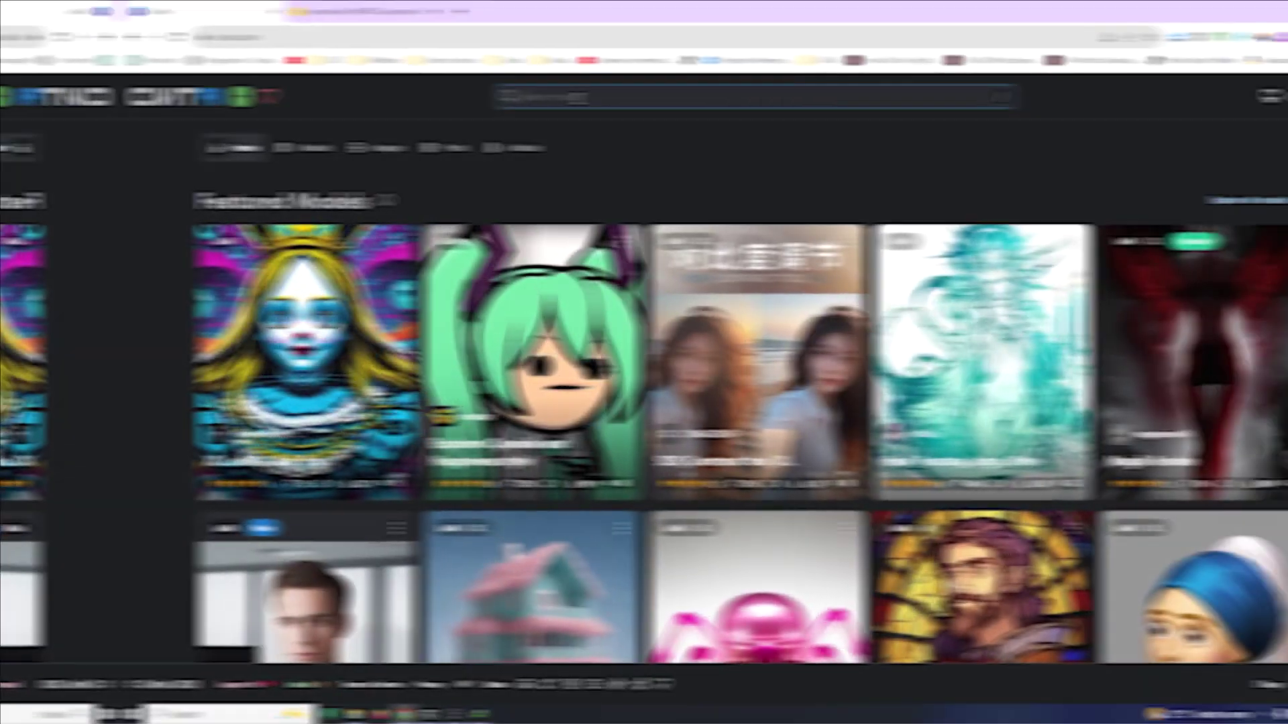
Search 'dreamshaperxl', open DreamShaper XL1.0, and view the wolf logo image's generation data.
left_click(459, 98)
type("dreams")
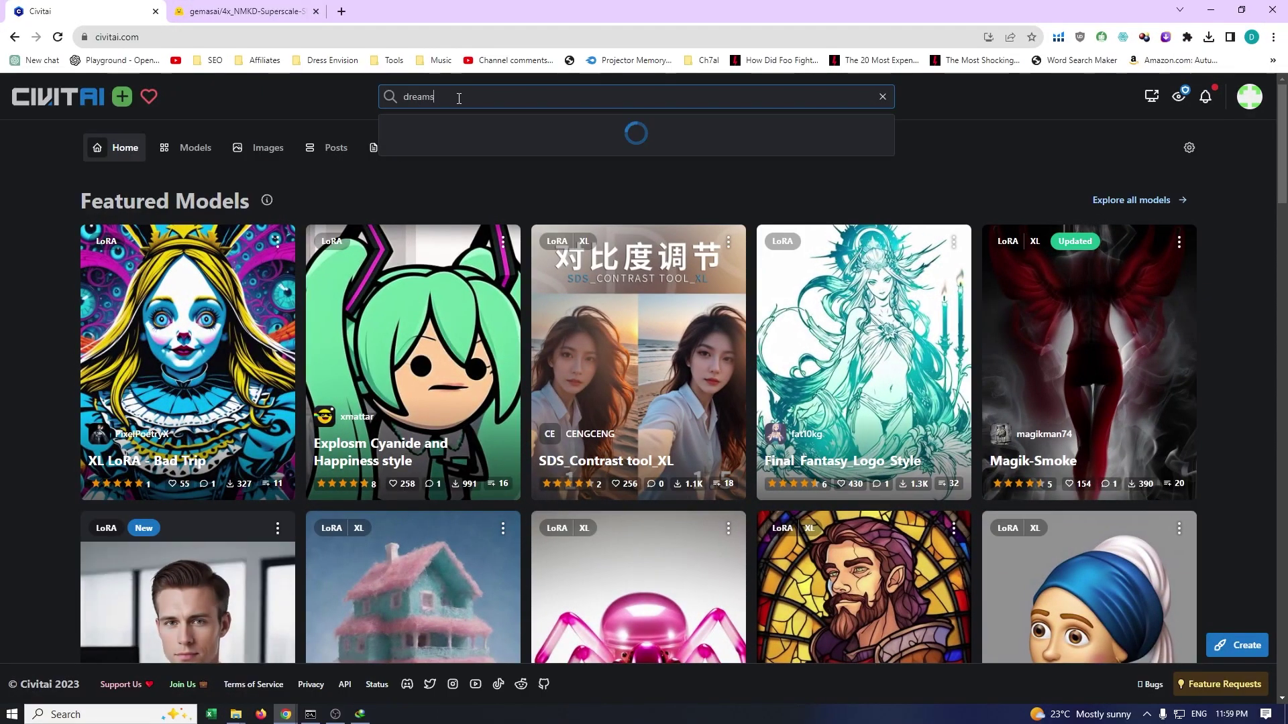
type("haper")
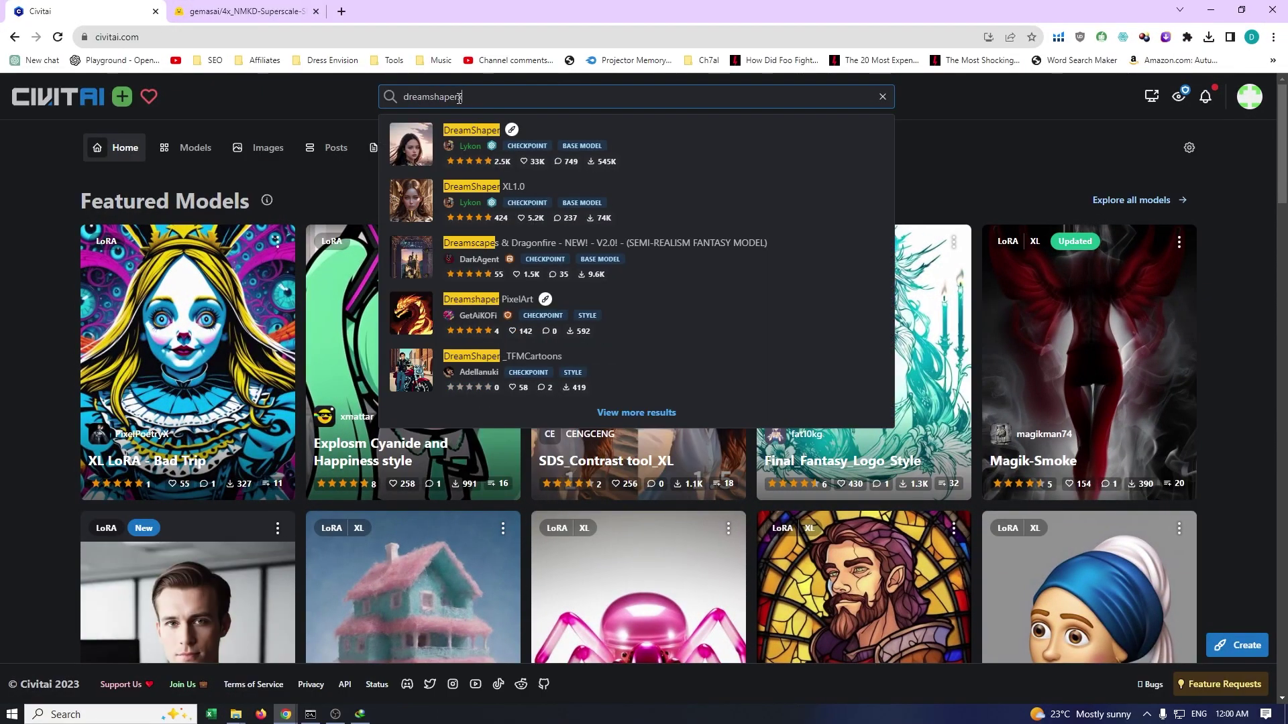
type("xl")
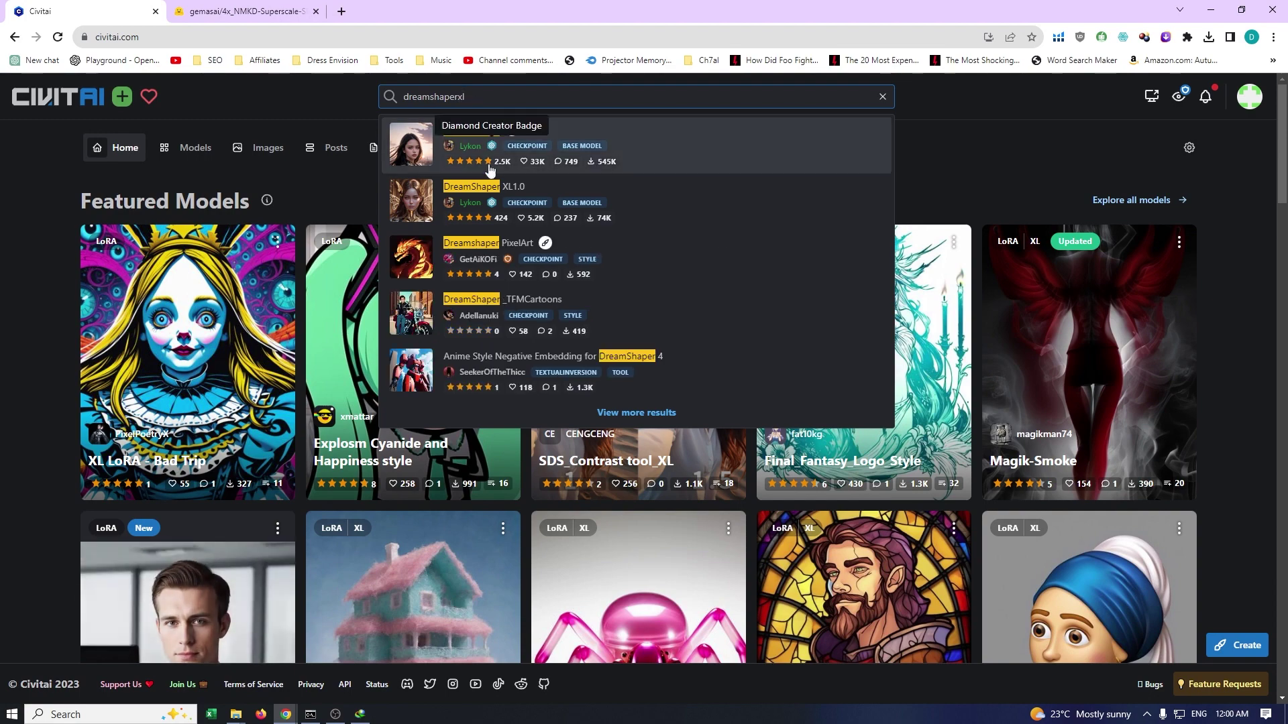
left_click(498, 194)
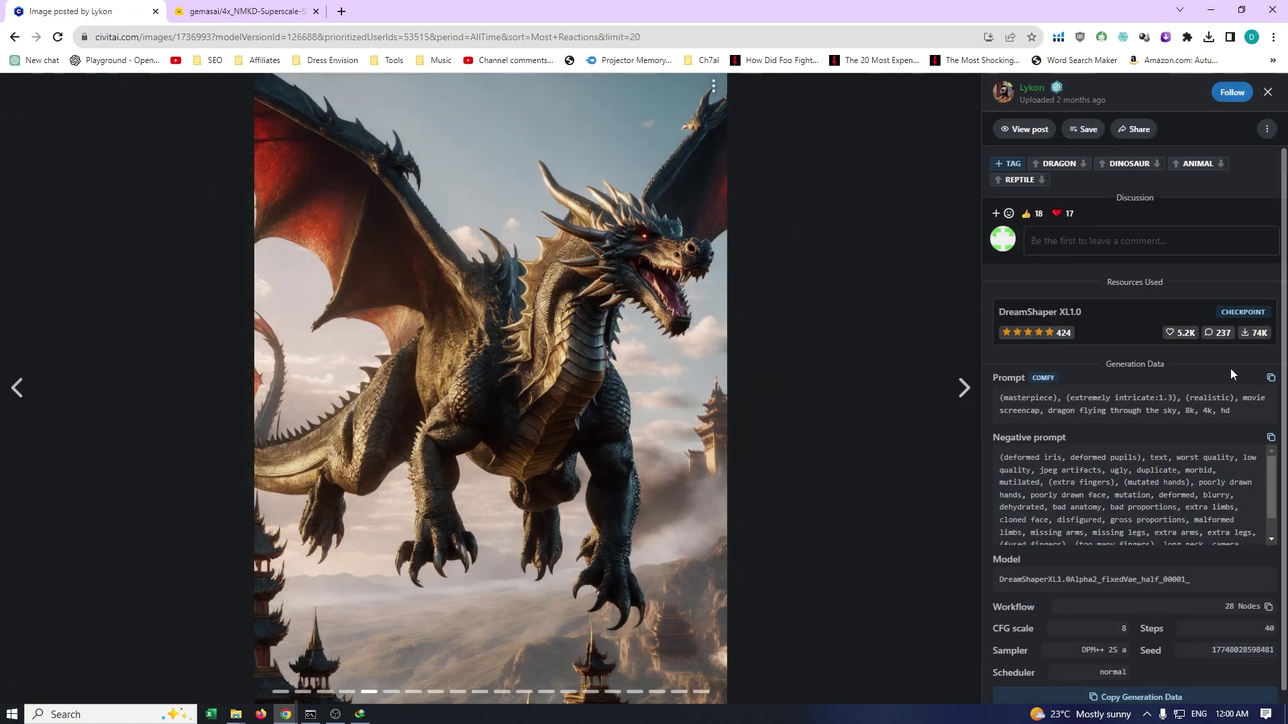
left_click(953, 267)
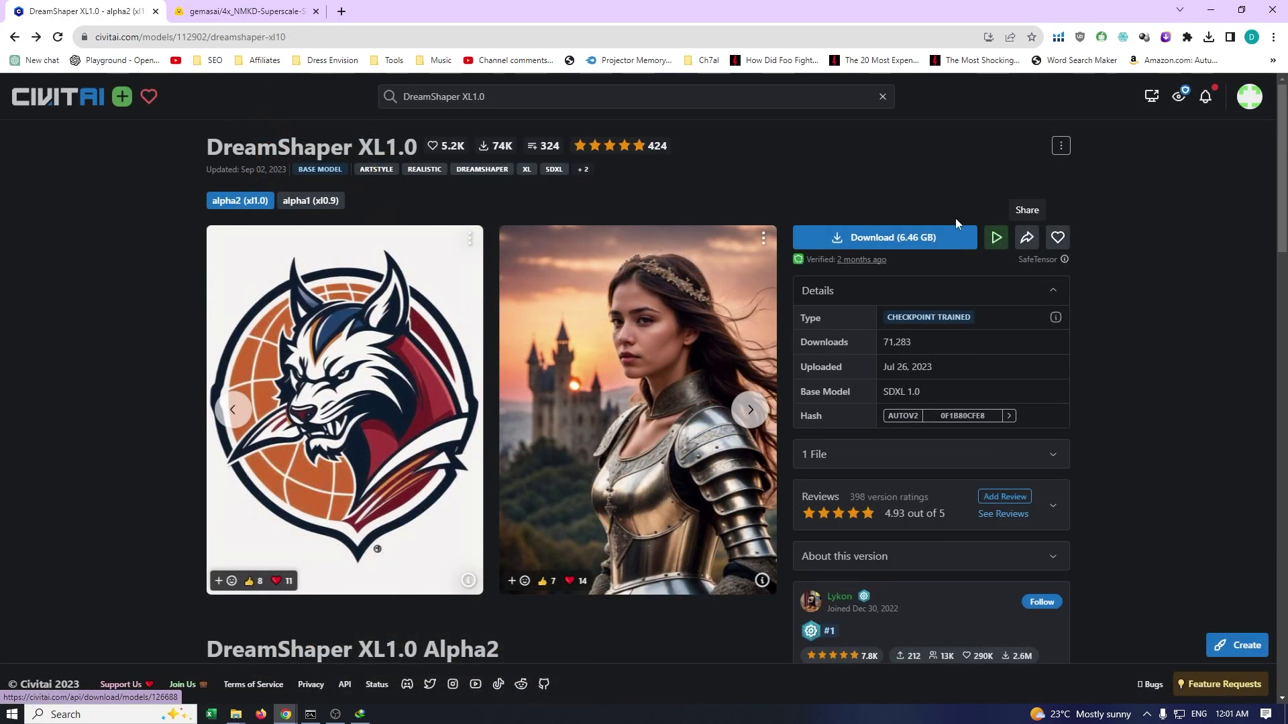
left_click(433, 400)
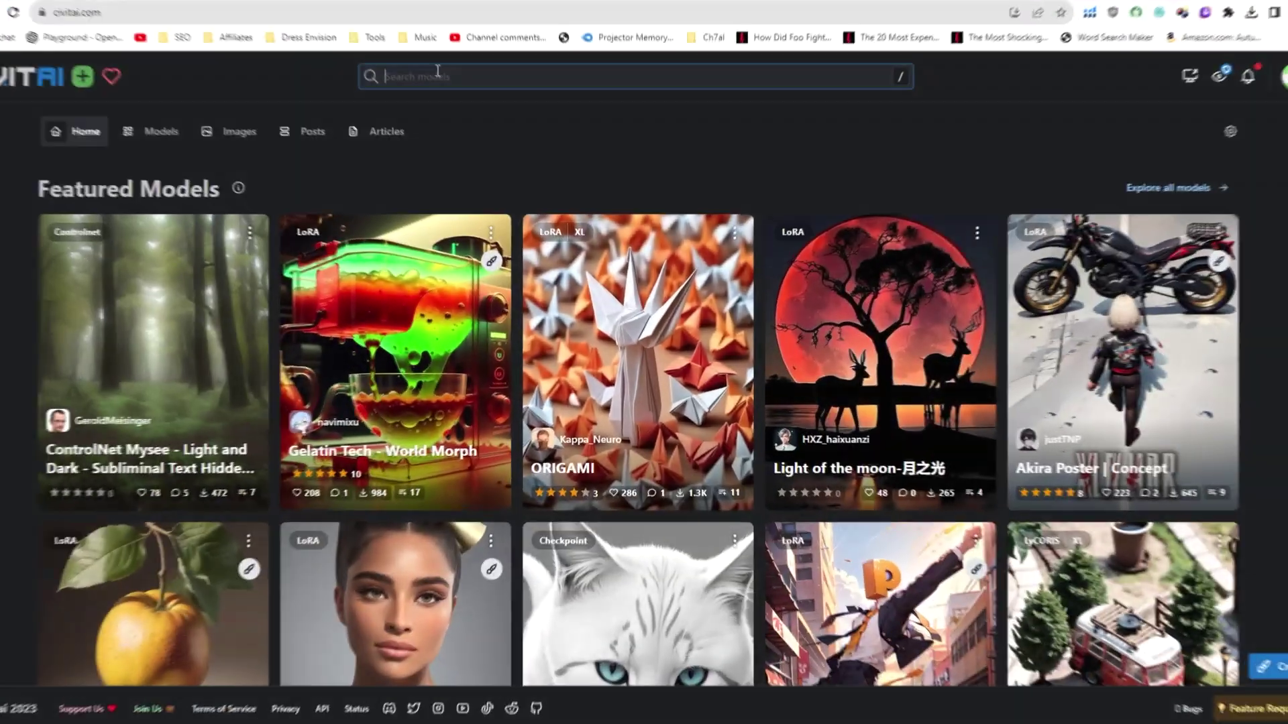
Open Realistic Vision V5.1 and list its download files, then search 'epicrealism'.
type("re")
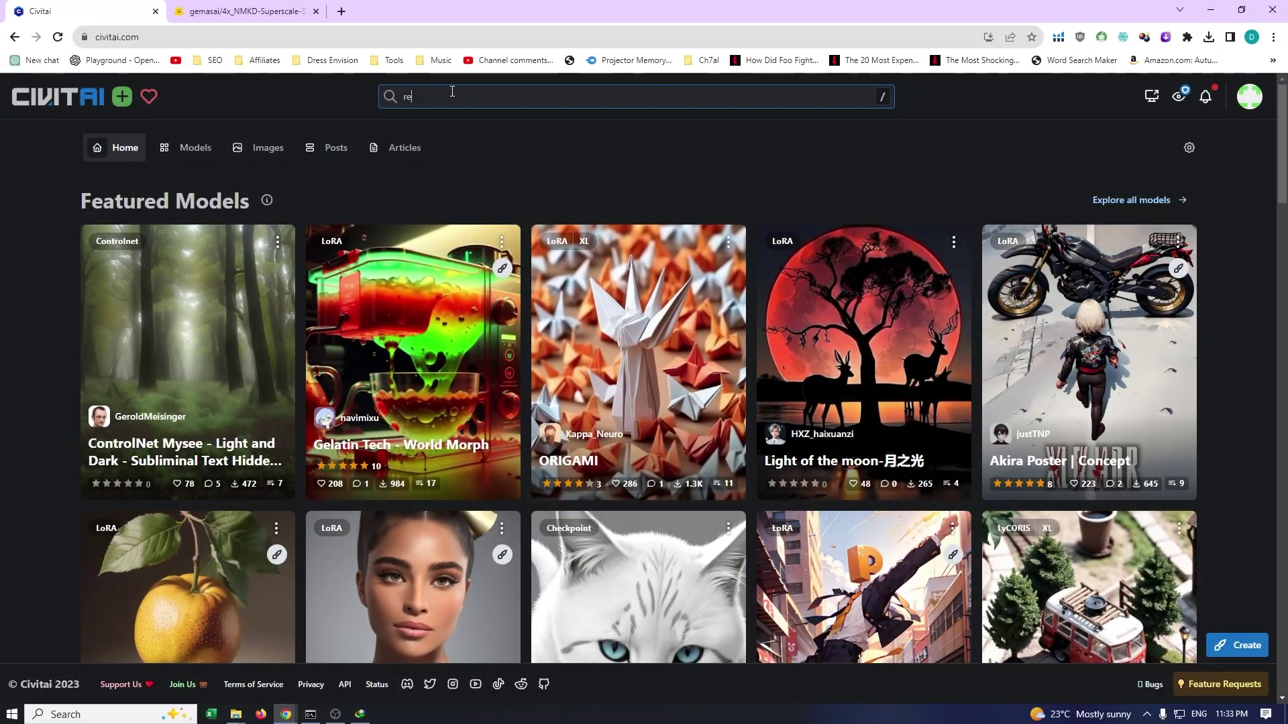
type("ality")
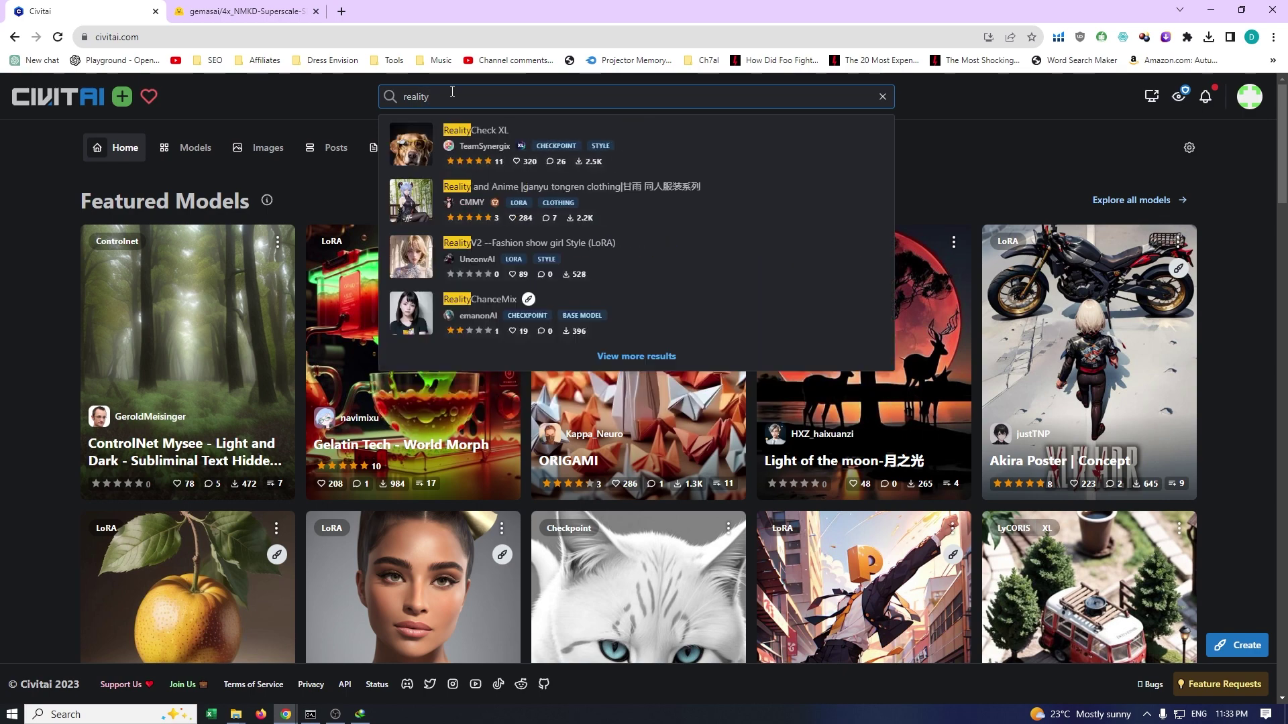
key("BackSpace")
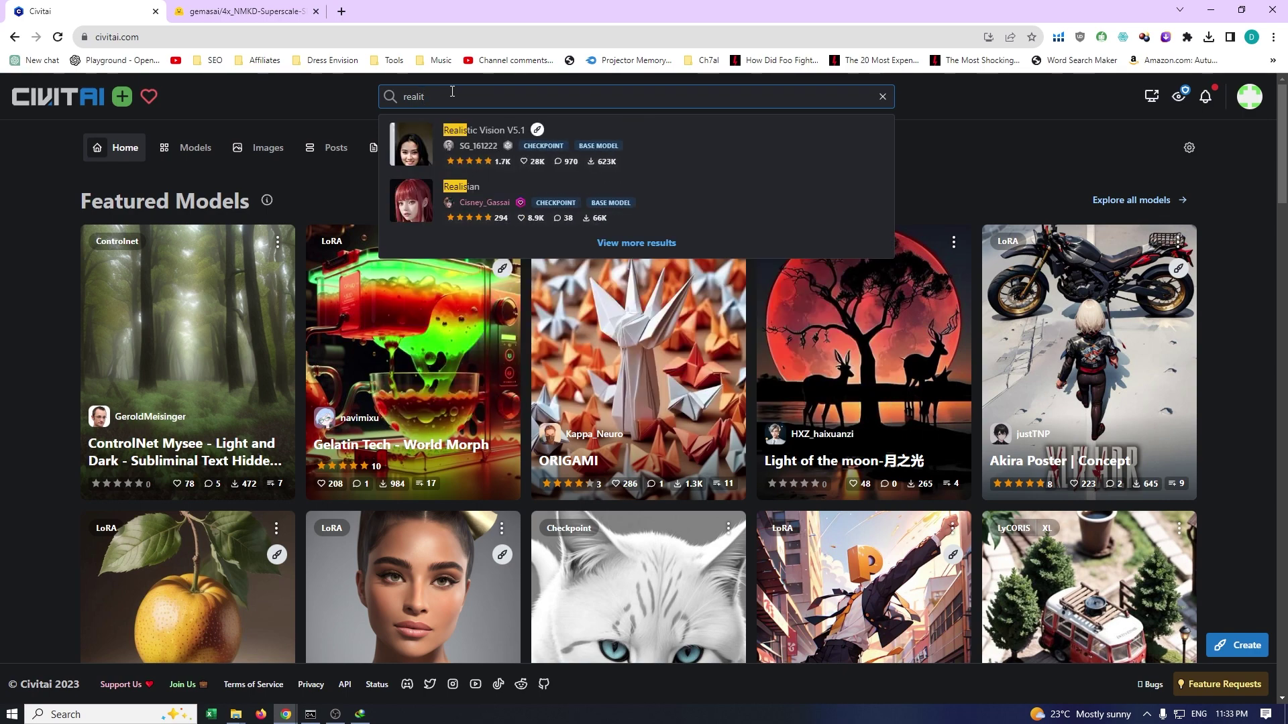
left_click(503, 142)
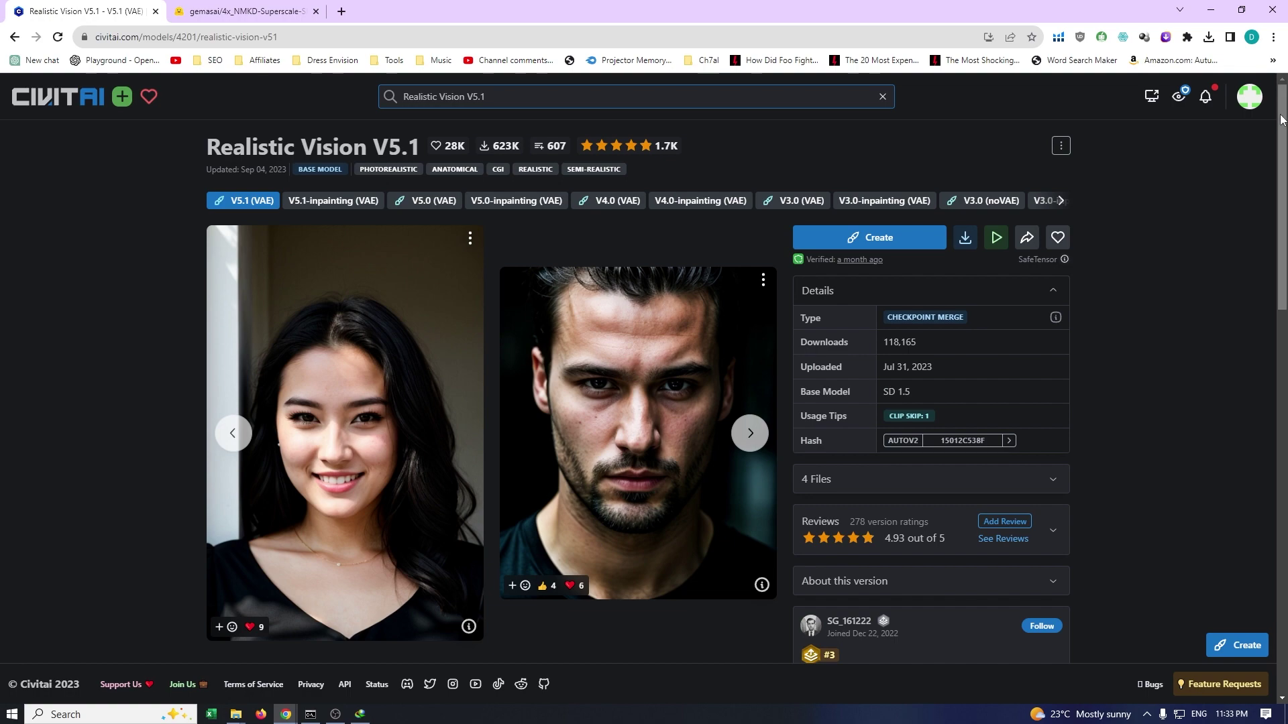
left_click_drag(1279, 120, 1284, 322)
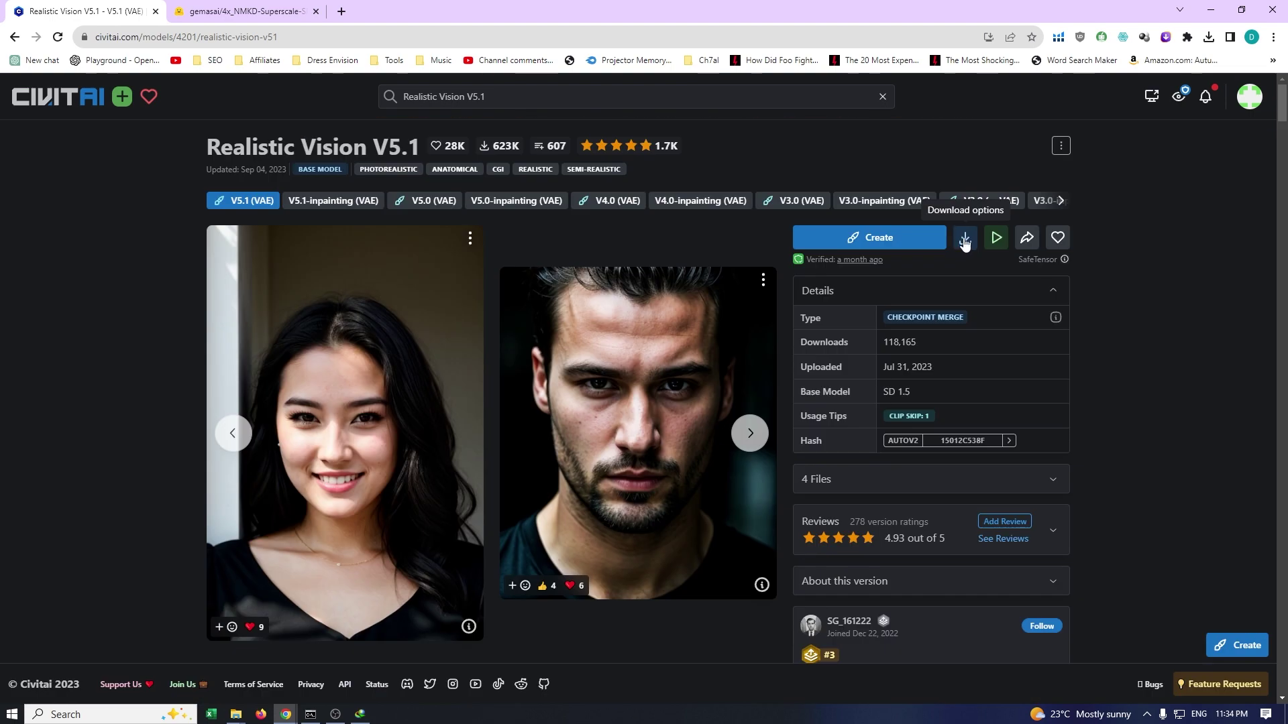
left_click(965, 237)
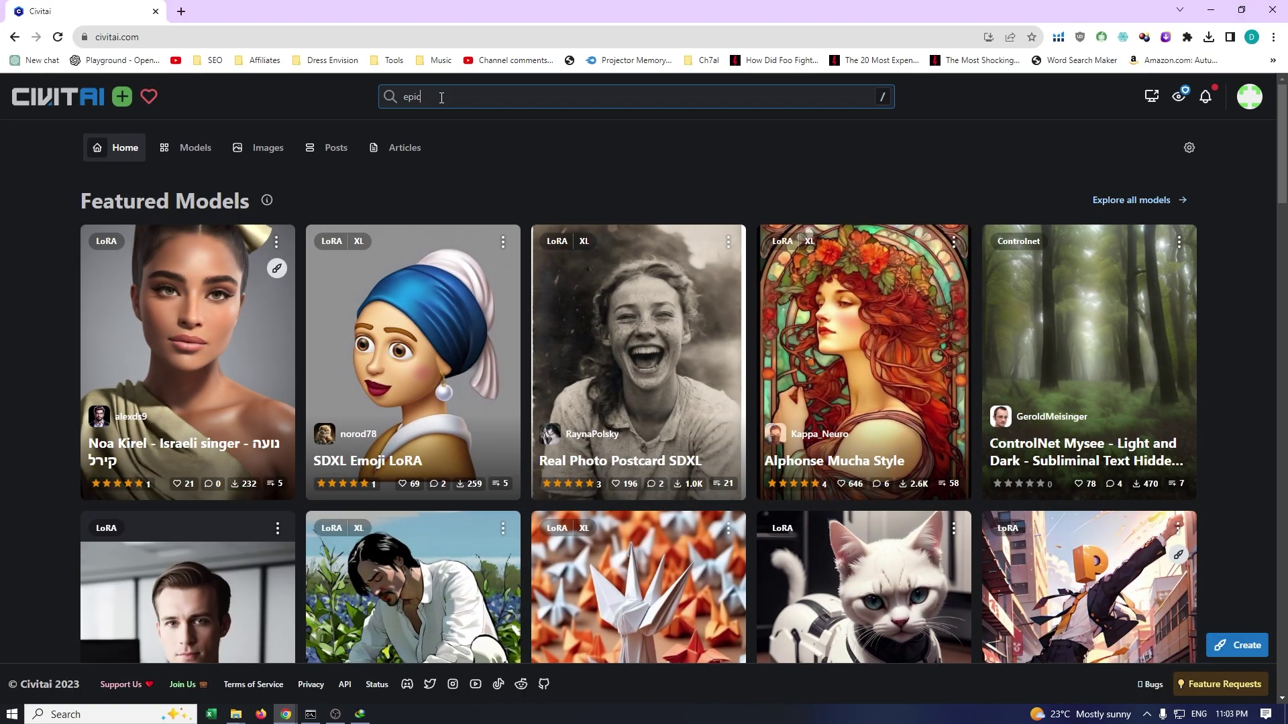
left_click(441, 96)
type("epicrealism")
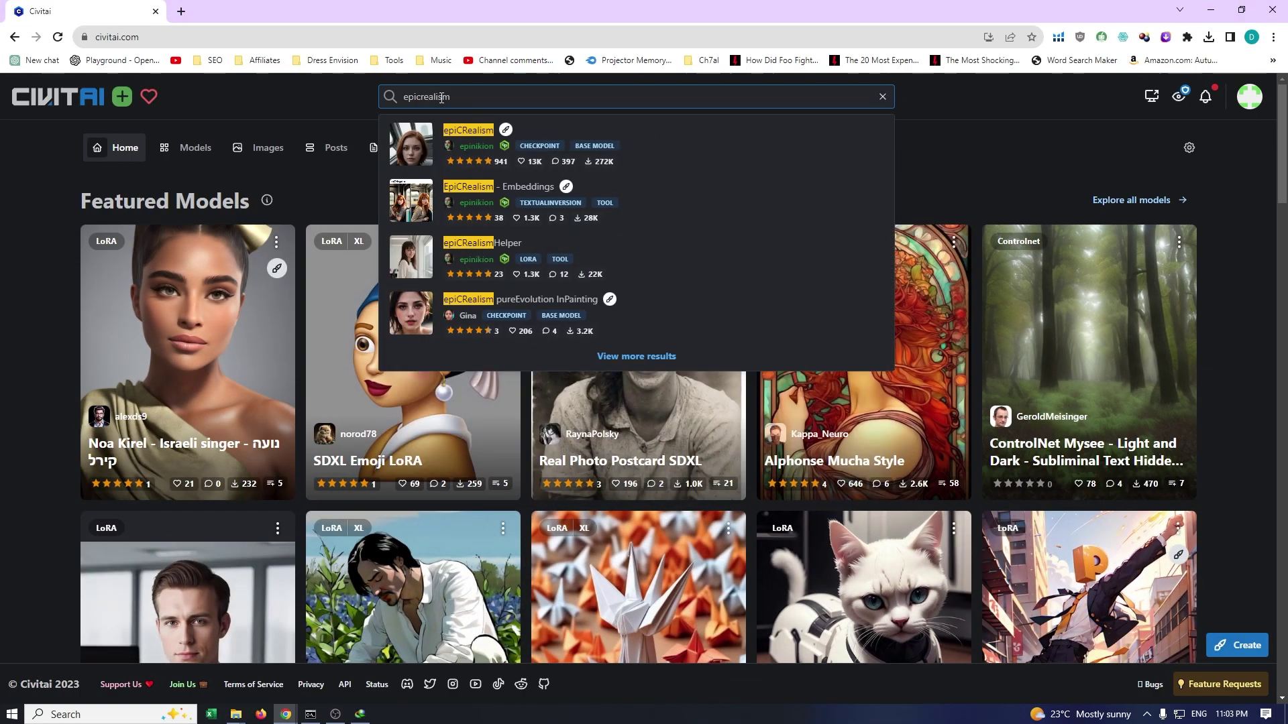
Open epiCRealism, browse its previews, and download the 1.99 GB Model SafeTensor file.
left_click(475, 134)
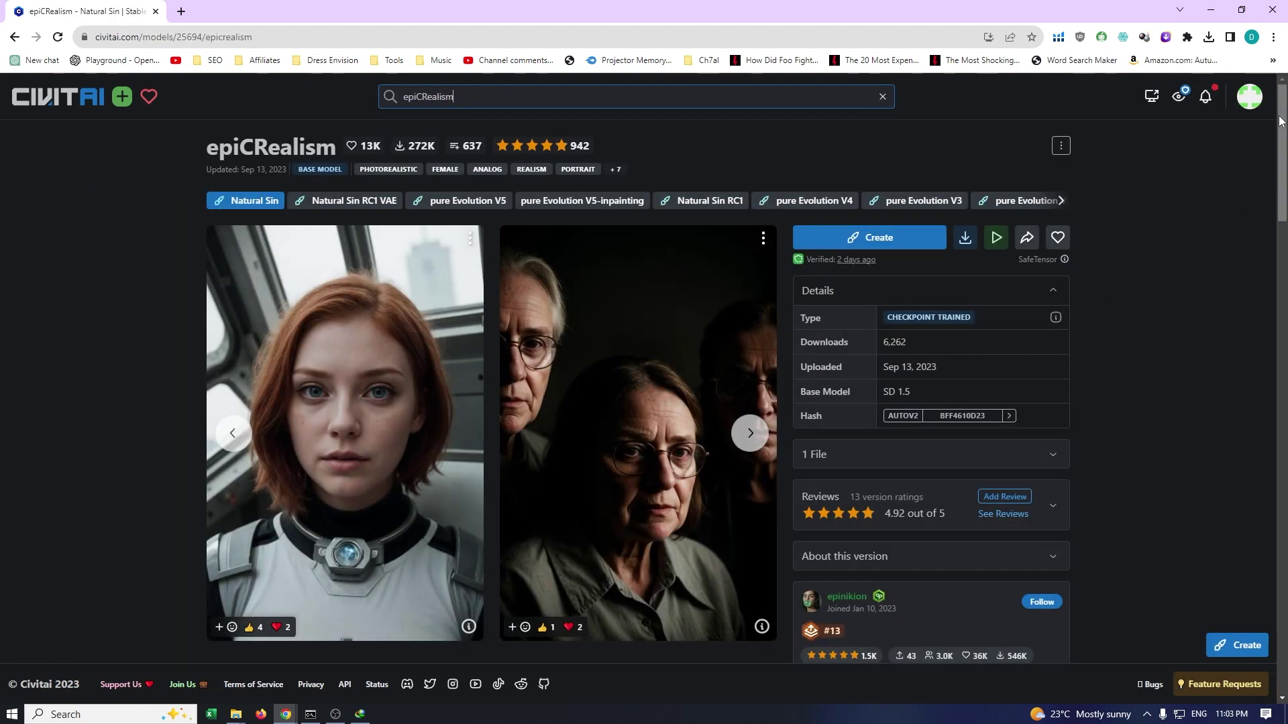
scroll(1281, 121, "down", 2)
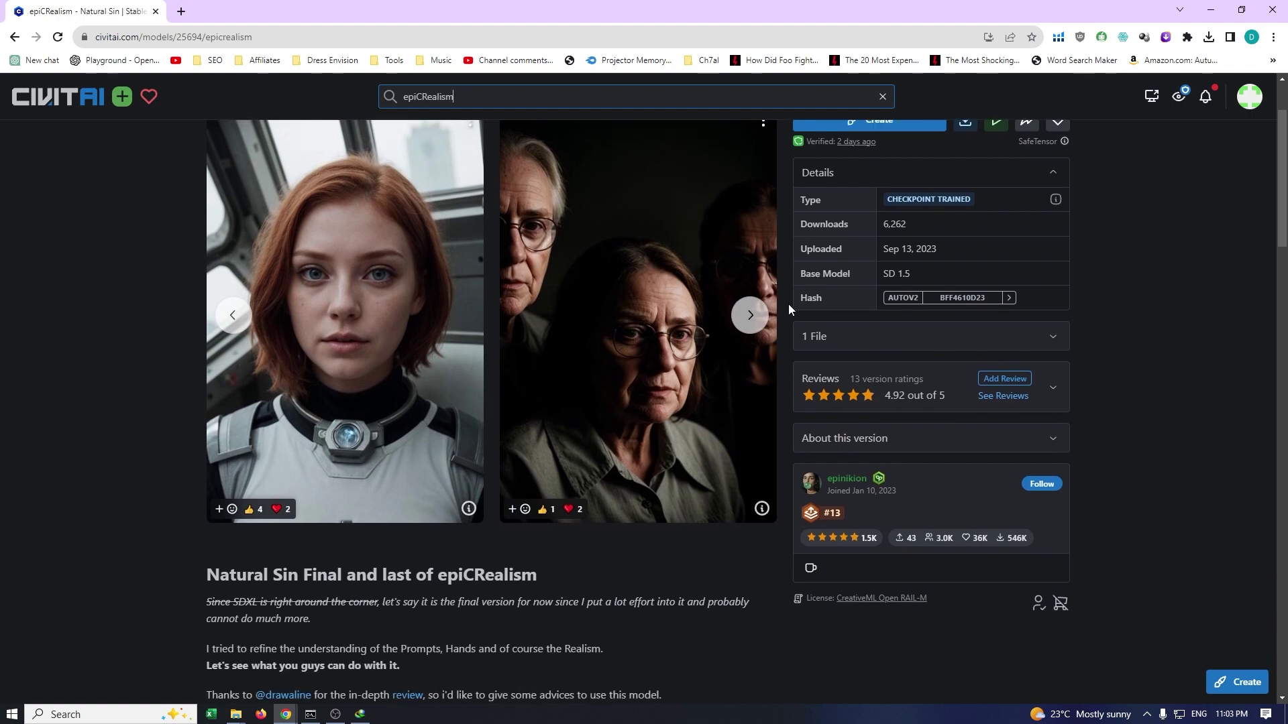
left_click(761, 318)
left_click(762, 318)
left_click(762, 318)
left_click(762, 318)
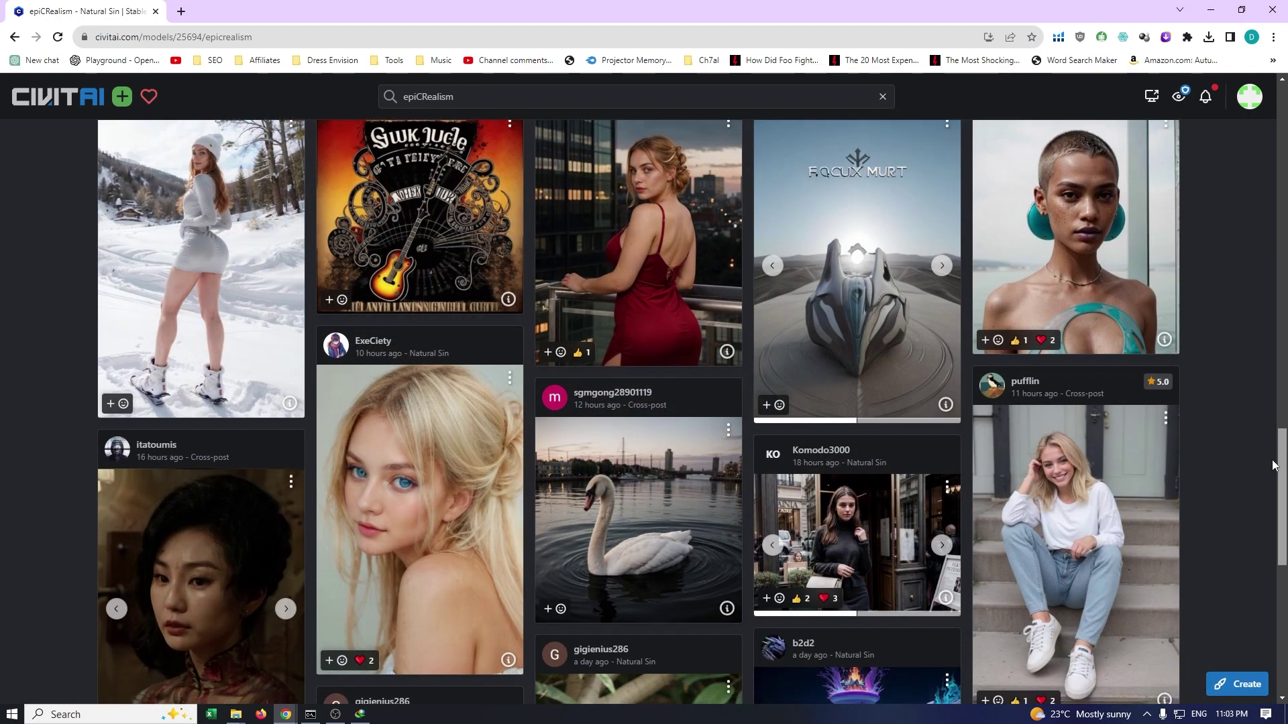
scroll(1275, 480, "down", 2)
left_click_drag(1274, 479, 1278, 553)
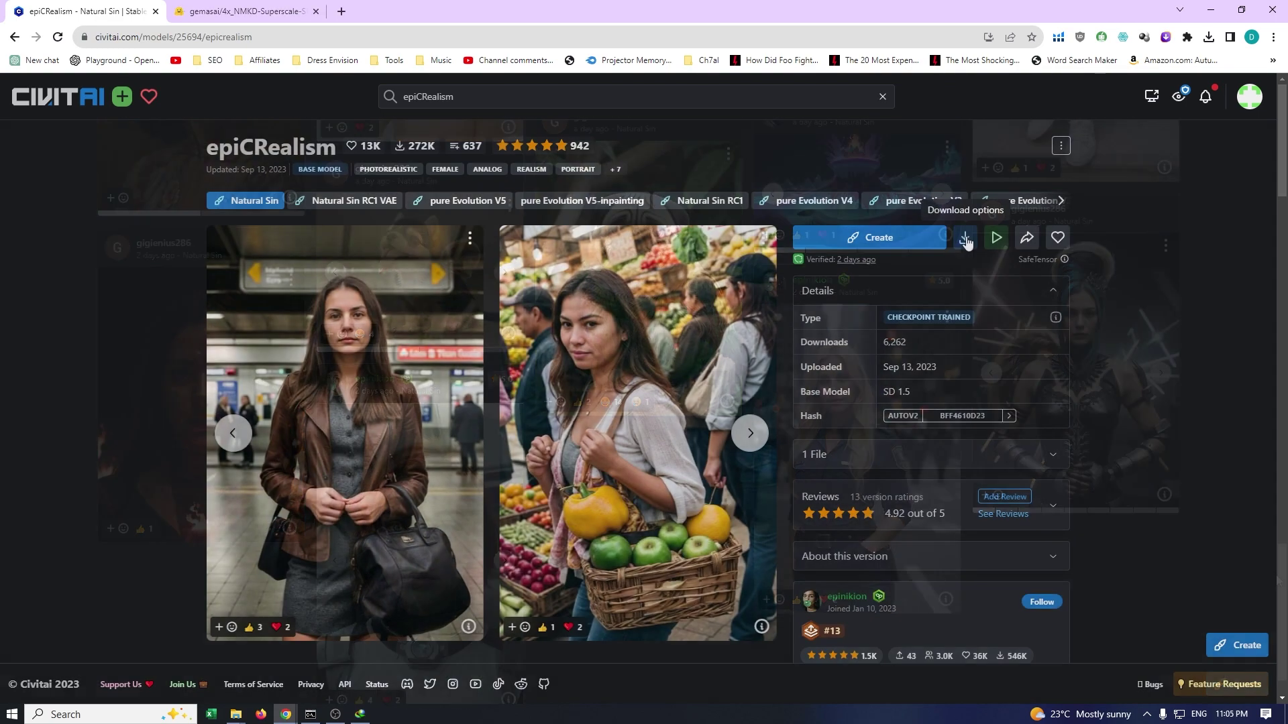
left_click(966, 239)
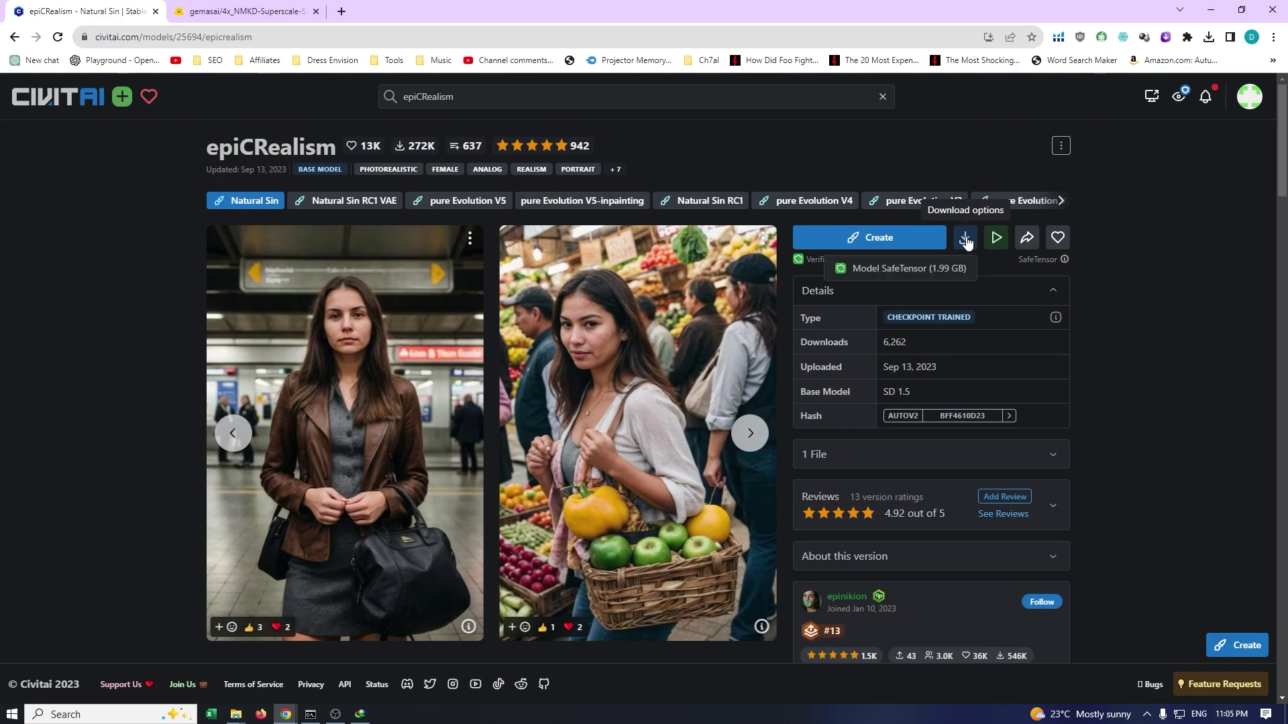
left_click(908, 269)
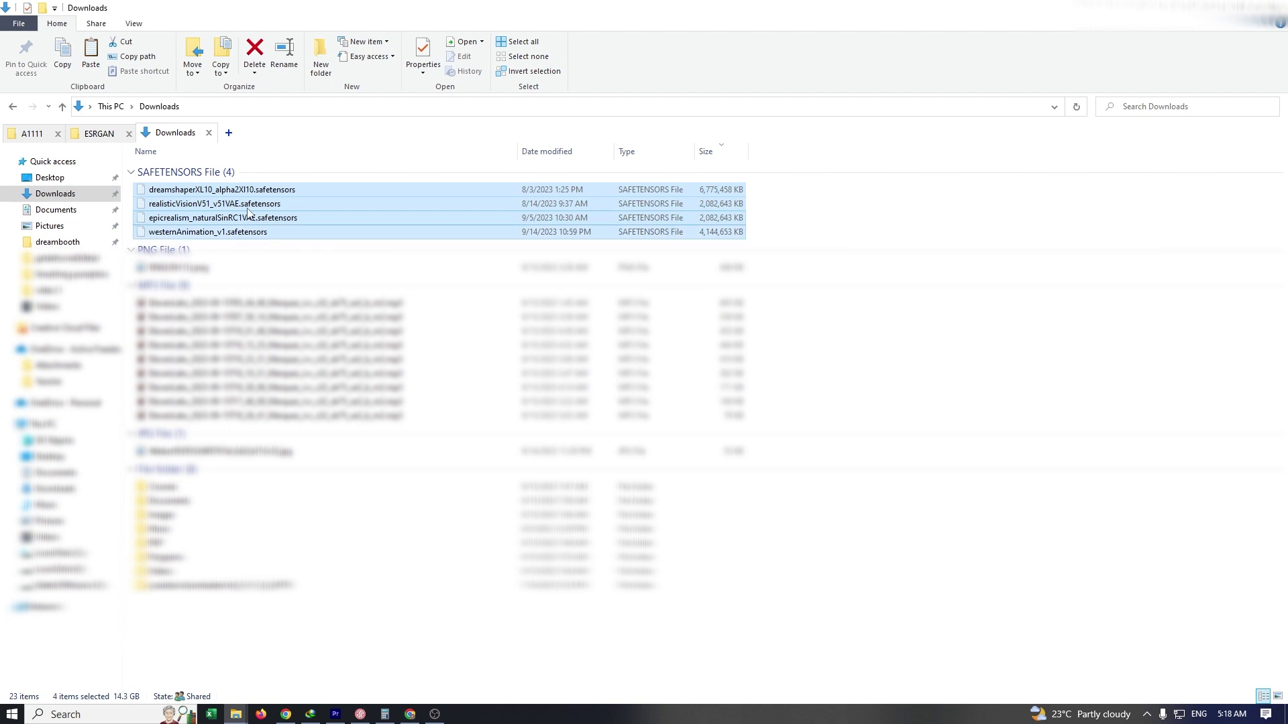
Cut the four .safetensors files and paste them into A1111\stable-diffusion-webui-1.6.0\models\Stable-diffusion.
right_click(248, 210)
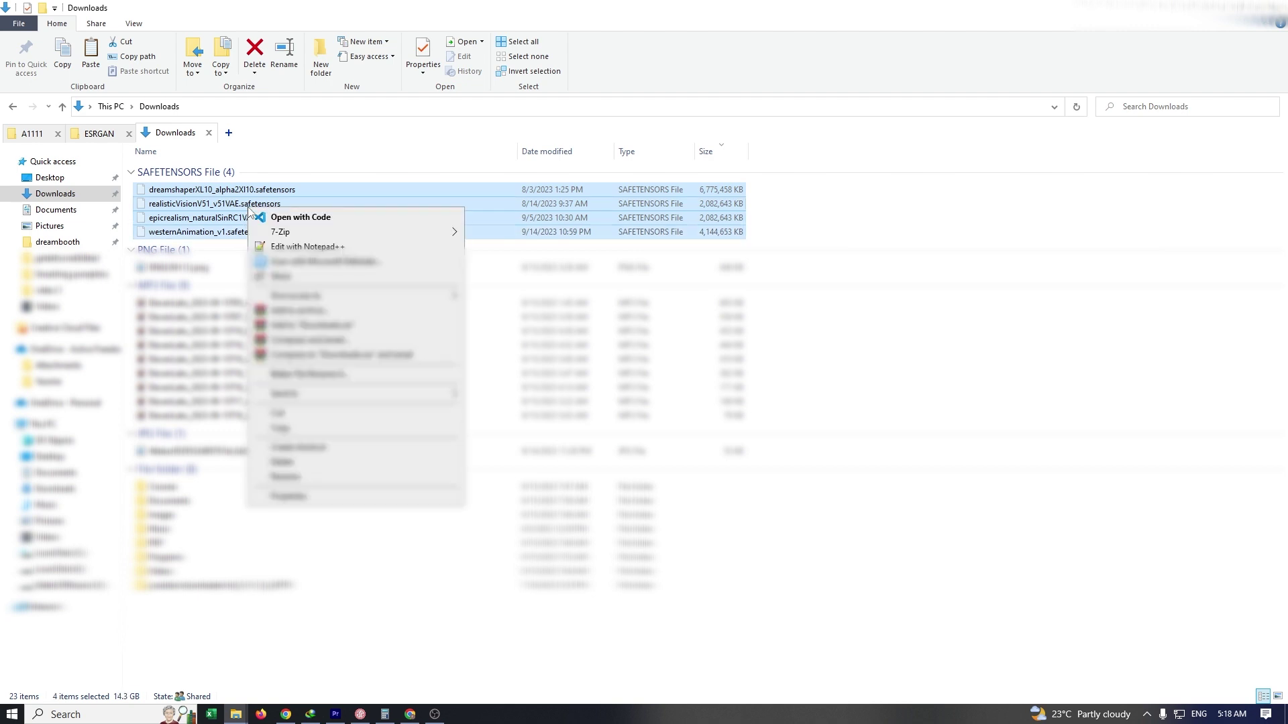
left_click(302, 414)
left_click(56, 210)
double_click(180, 172)
double_click(180, 171)
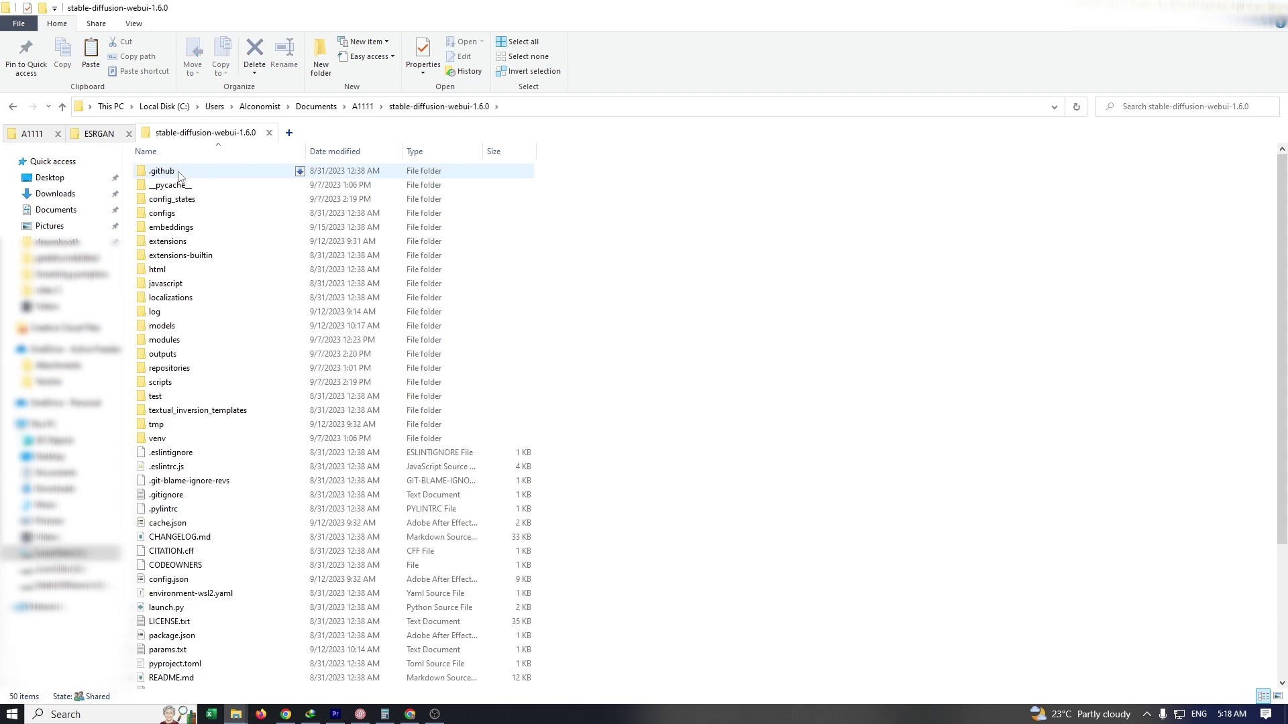
double_click(167, 326)
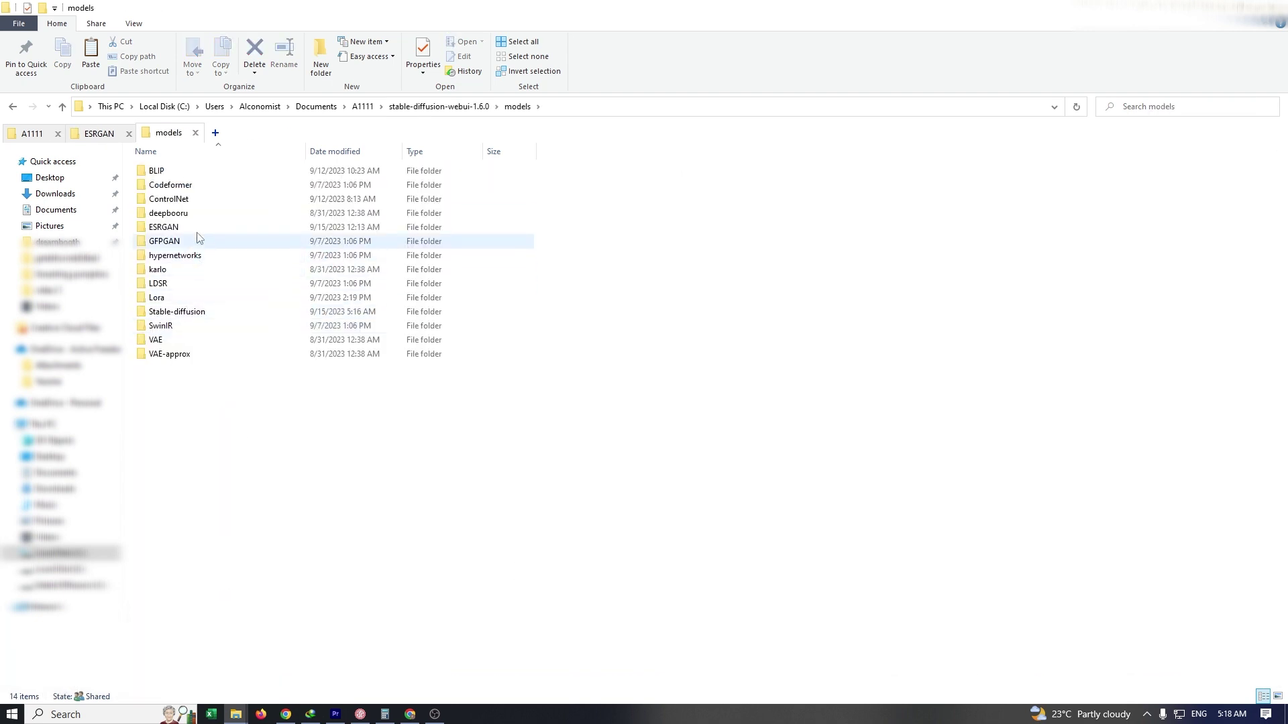
double_click(194, 318)
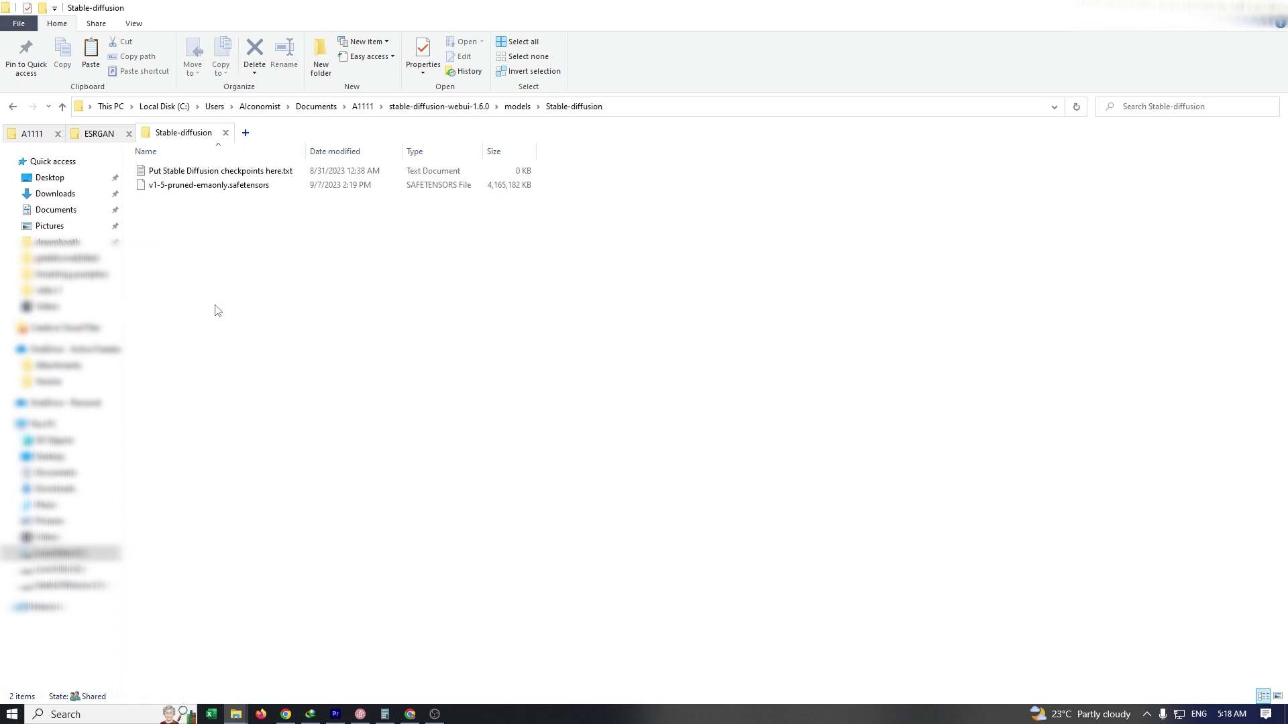
right_click(239, 231)
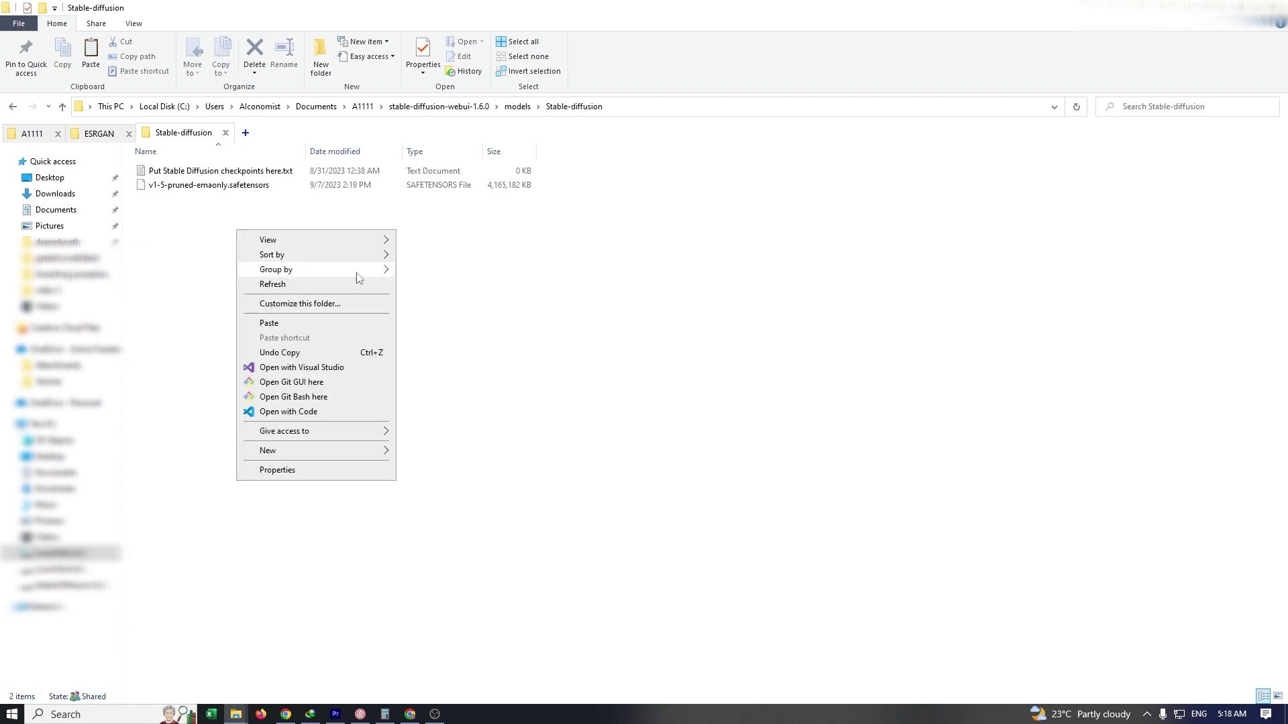
left_click(319, 324)
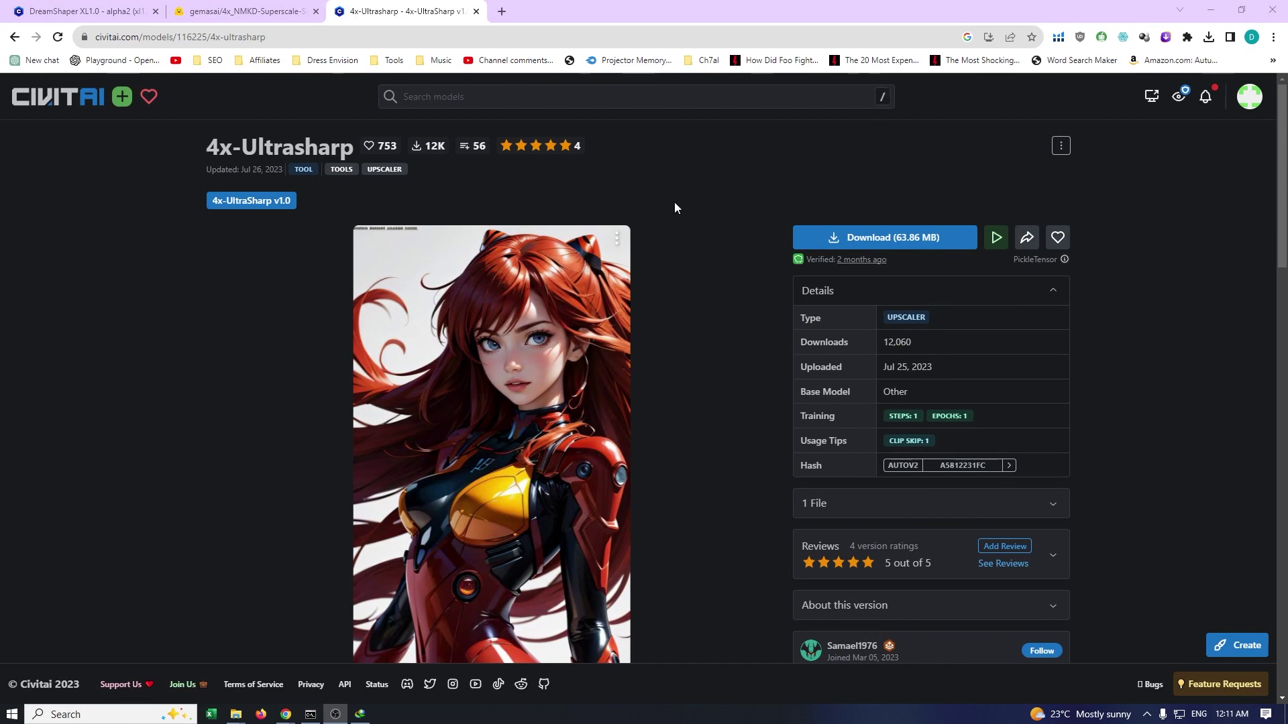
Download 4x-Ultrasharp (63.86 MB) from Civitai and 4x_NMKD-Superscale-SP_178000_G.pth from Hugging Face.
left_click(908, 238)
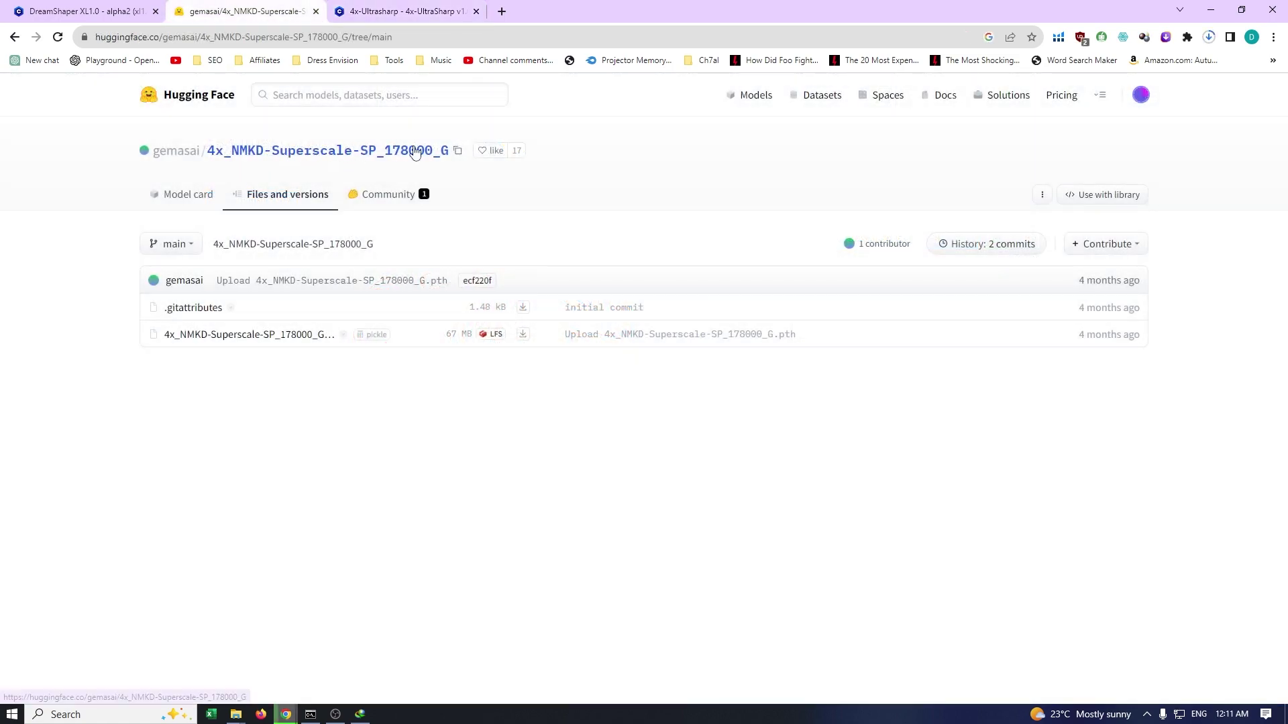
left_click(524, 340)
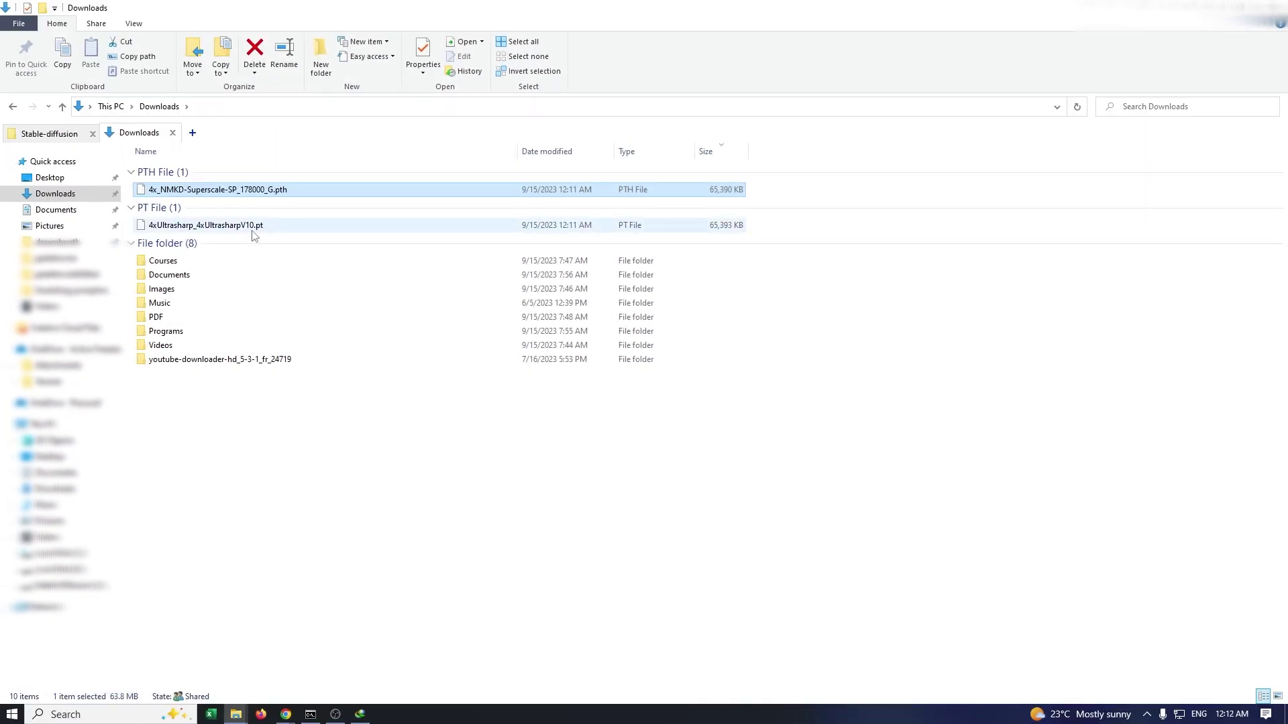
Cut both upscaler files, paste them into models\ESRGAN, and replace the existing file.
left_click(251, 227, "ctrl")
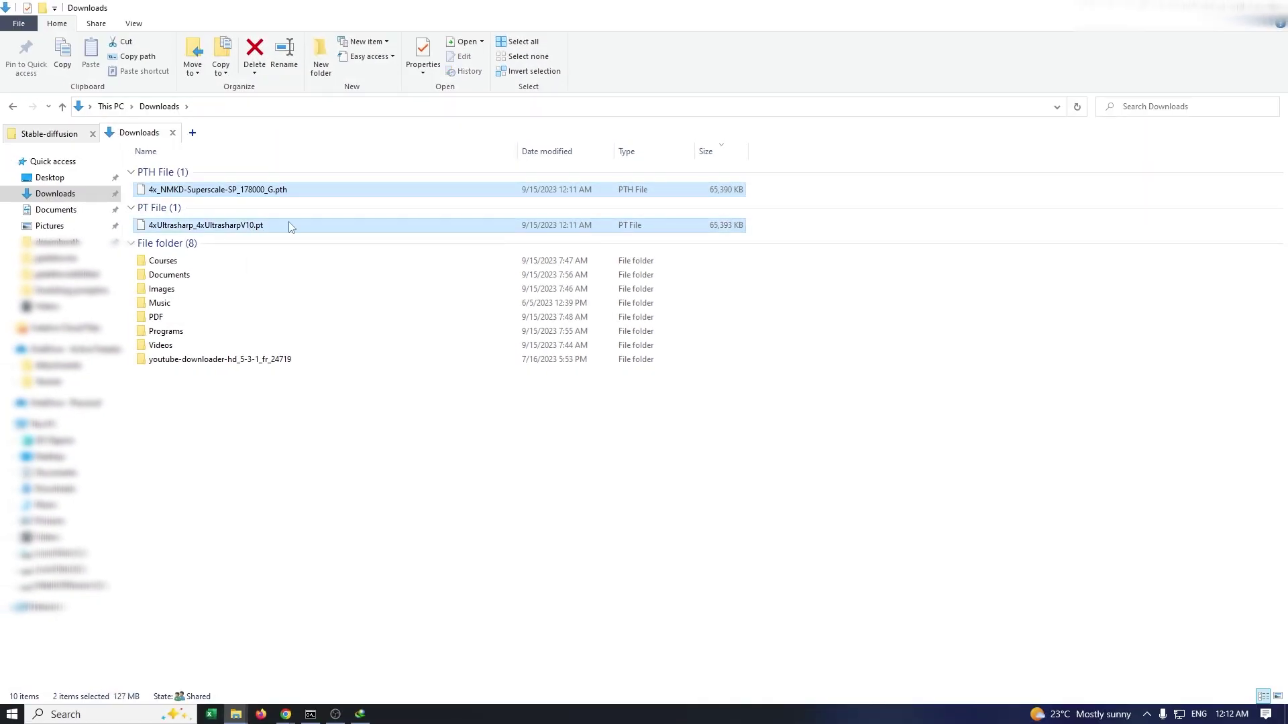
right_click(245, 226)
left_click(347, 433)
key("alt+Left")
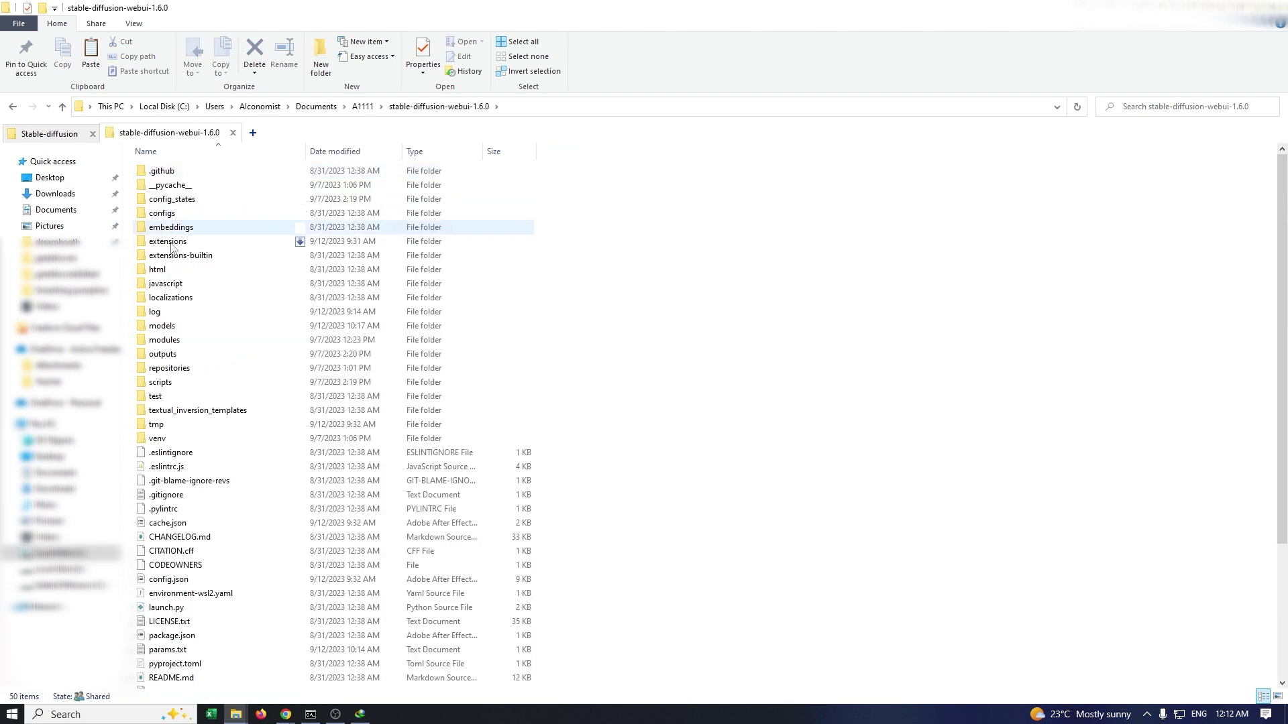
double_click(170, 328)
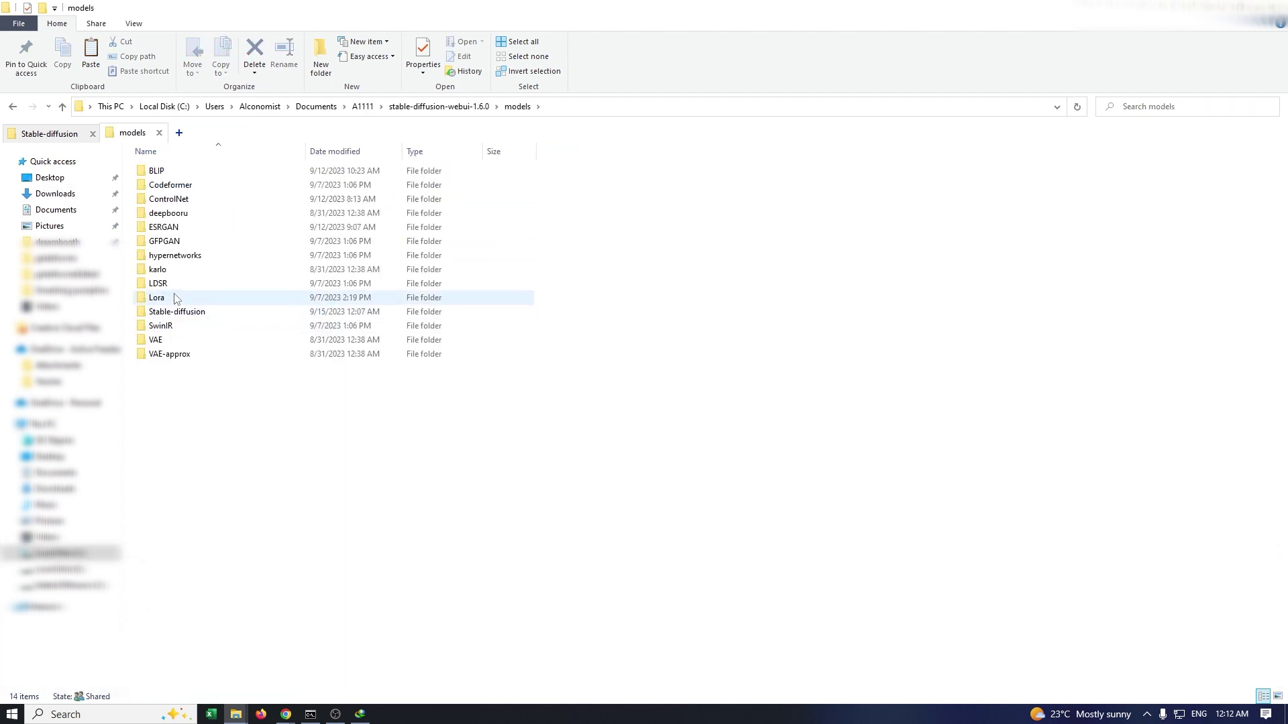
double_click(191, 228)
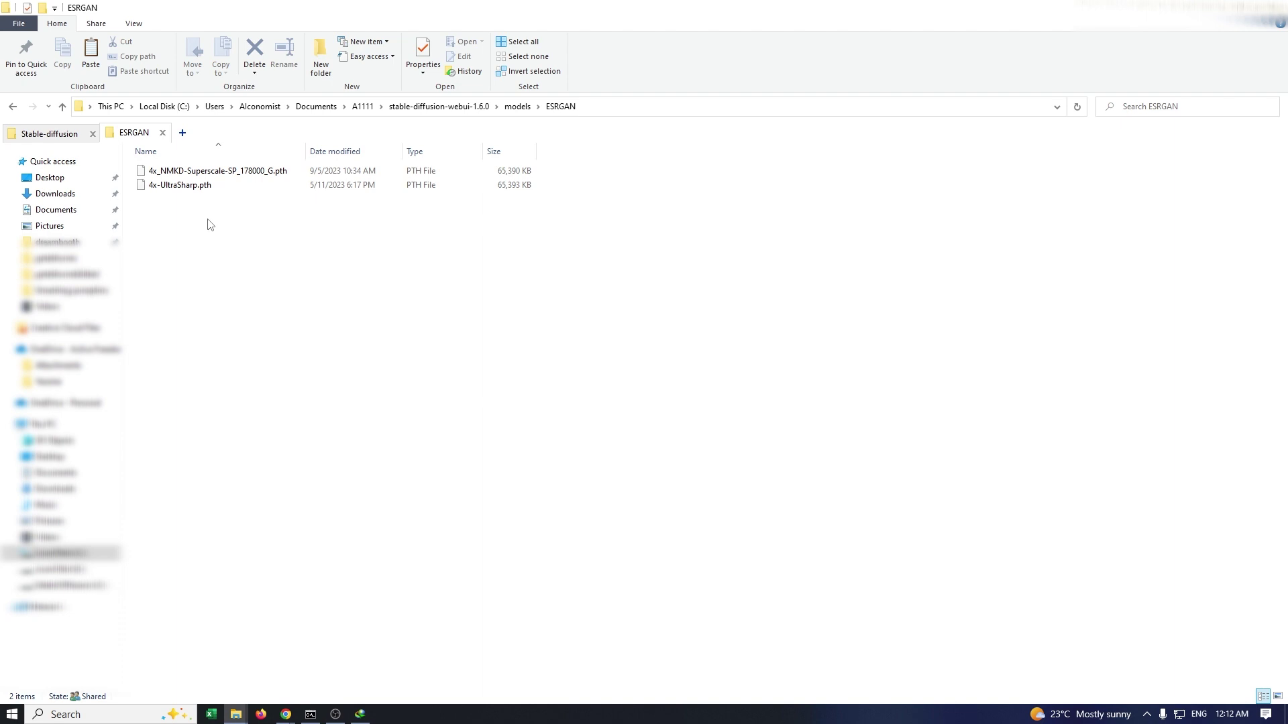
right_click(218, 222)
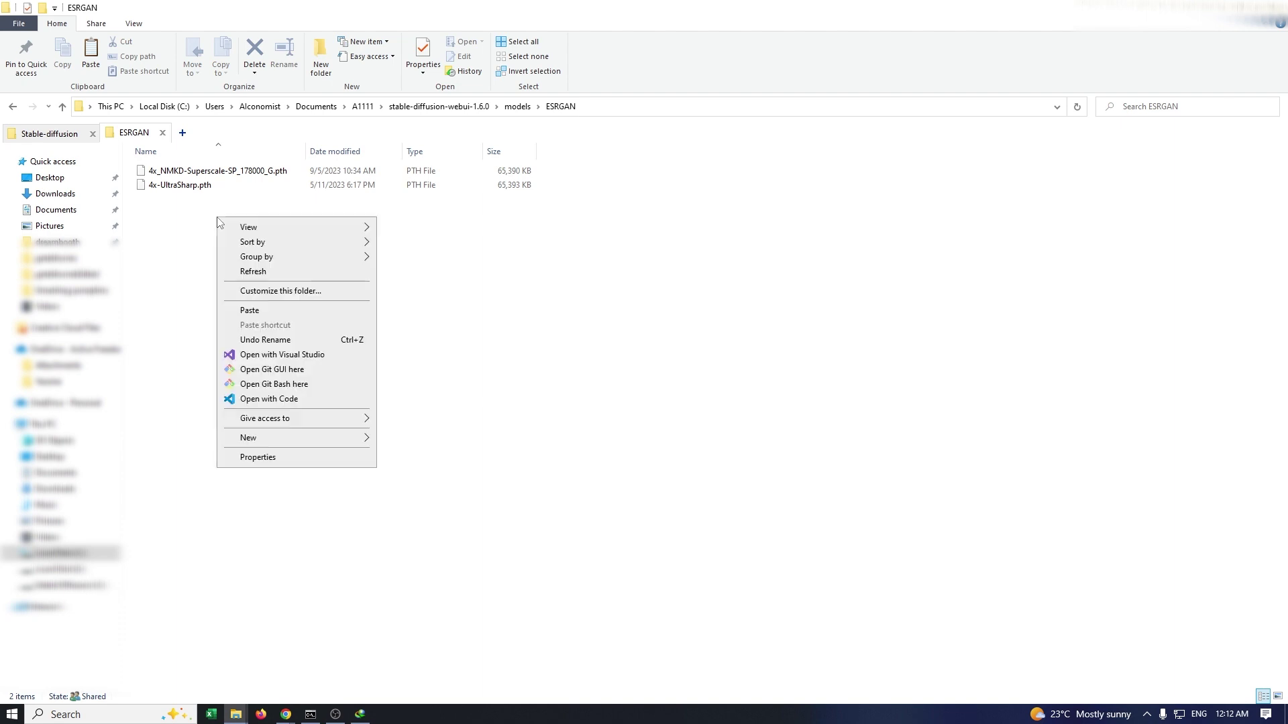
left_click(279, 309)
left_click(649, 277)
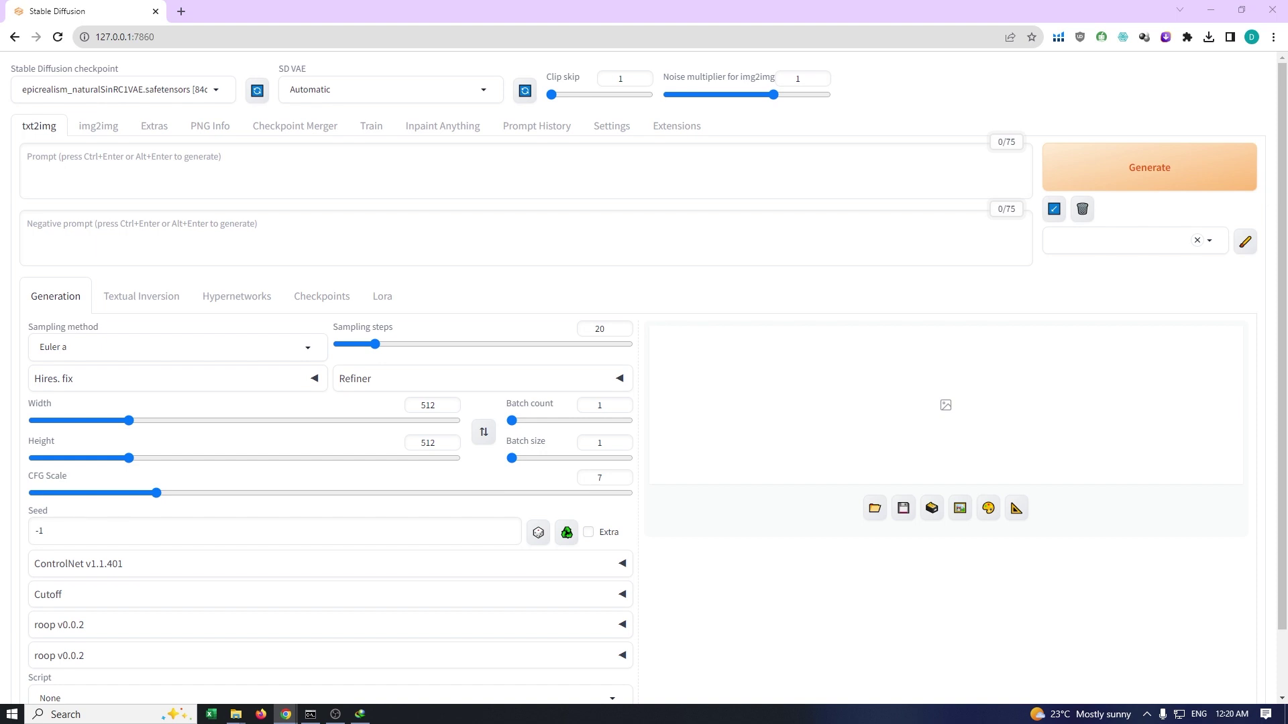
Enter the 'RAW photo, face portrait photo of beautiful woman…' prompt and paste a long negative prompt.
left_click(568, 173)
type("RAW photo, face portrait photo of beaut")
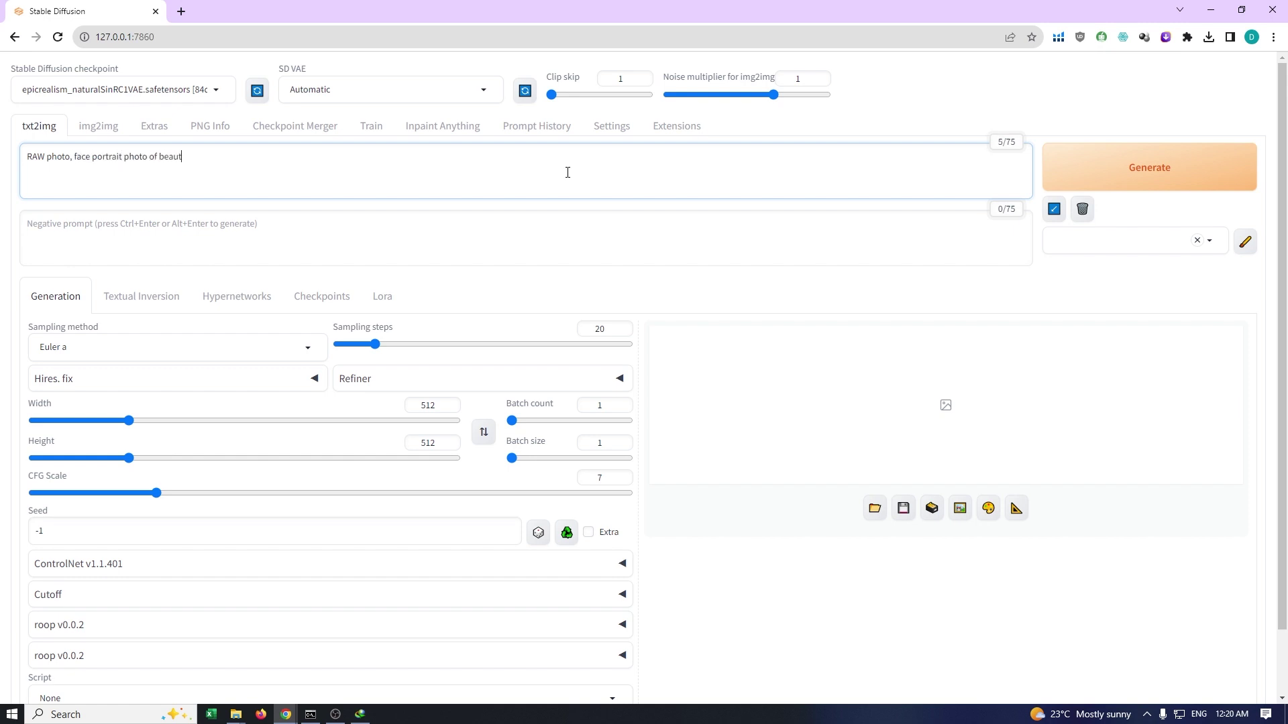
type("iful woman, cute face, wearing summer black dress")
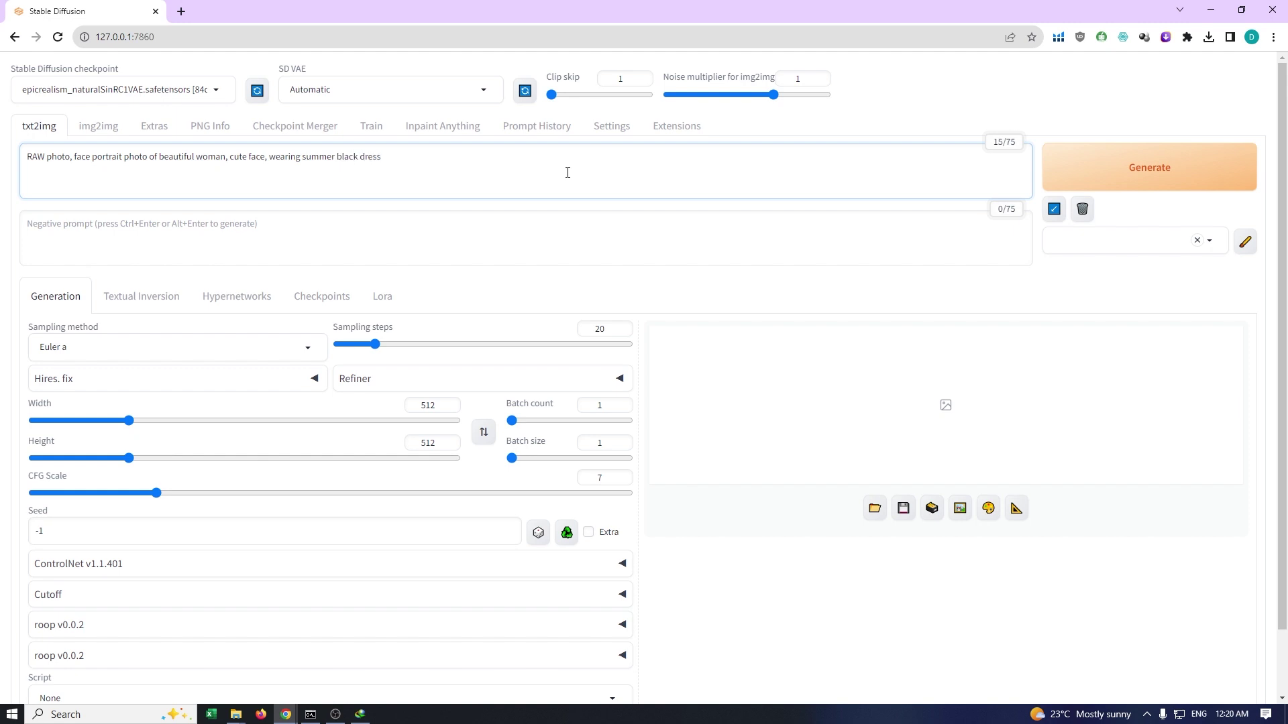
type(",happy, flash photo")
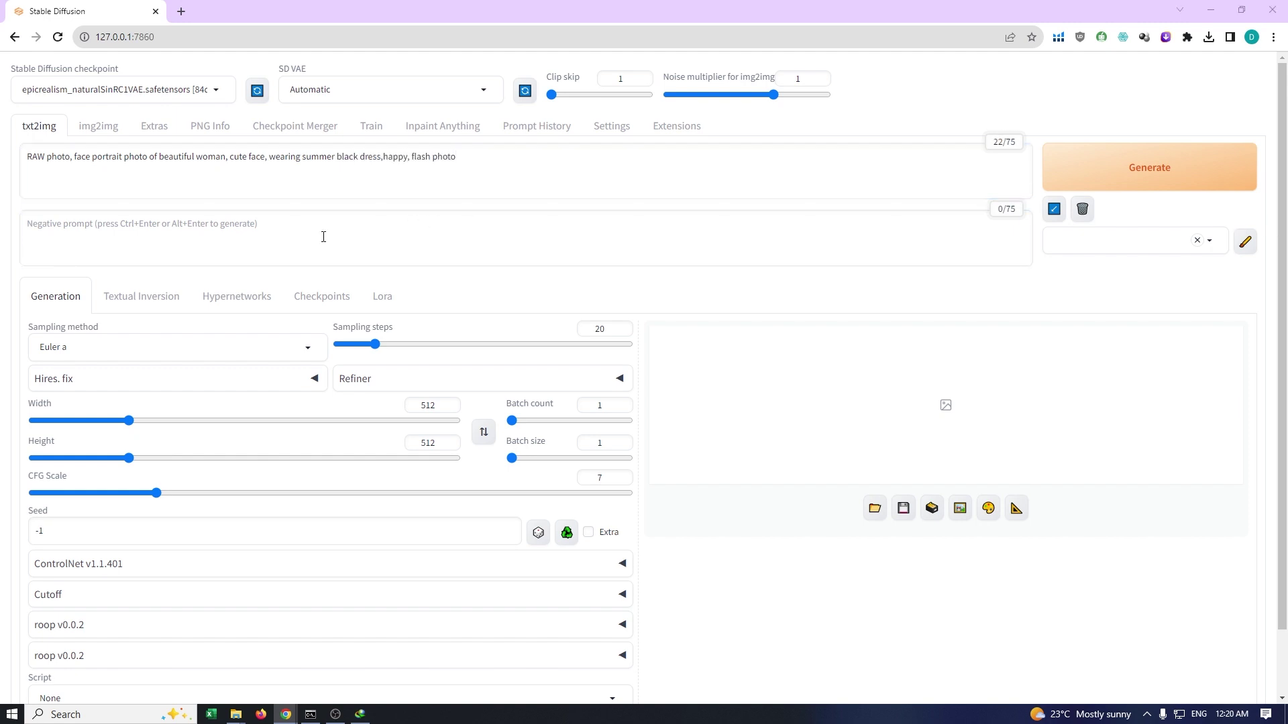
left_click(276, 232)
key("ctrl+v")
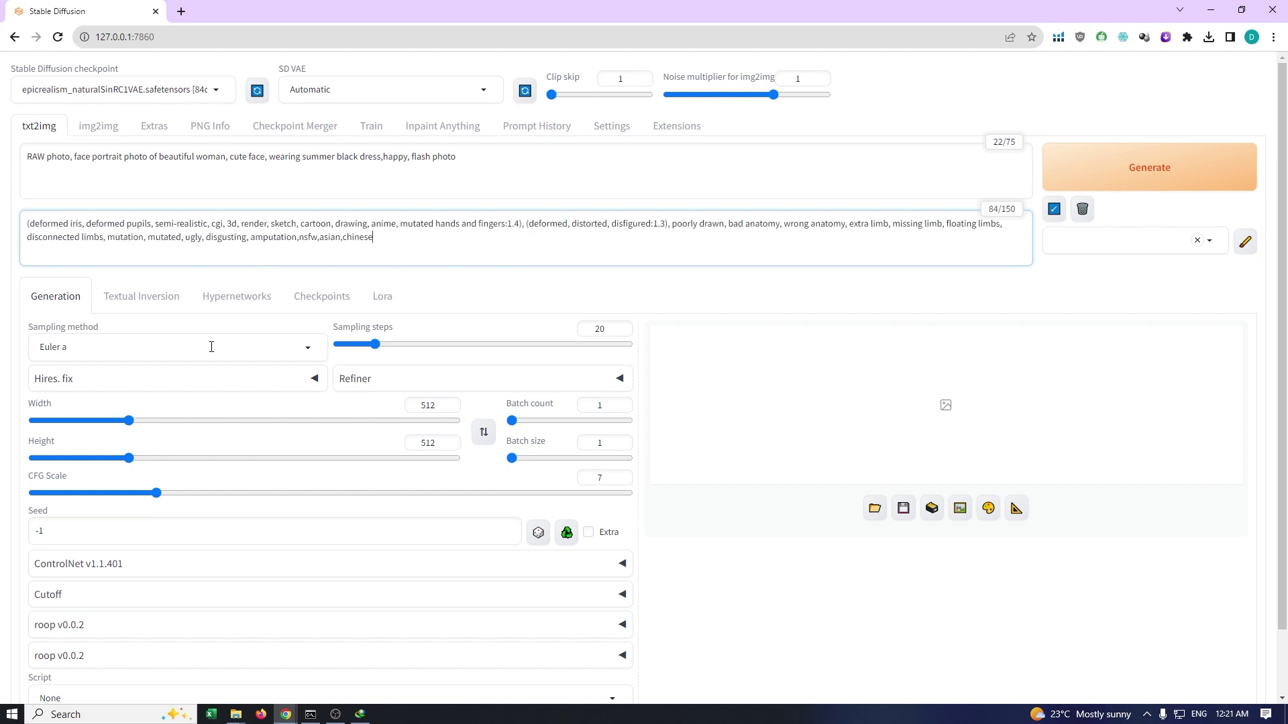
Switch the sampling method to DPM++ 2M Karras.
left_click(156, 342)
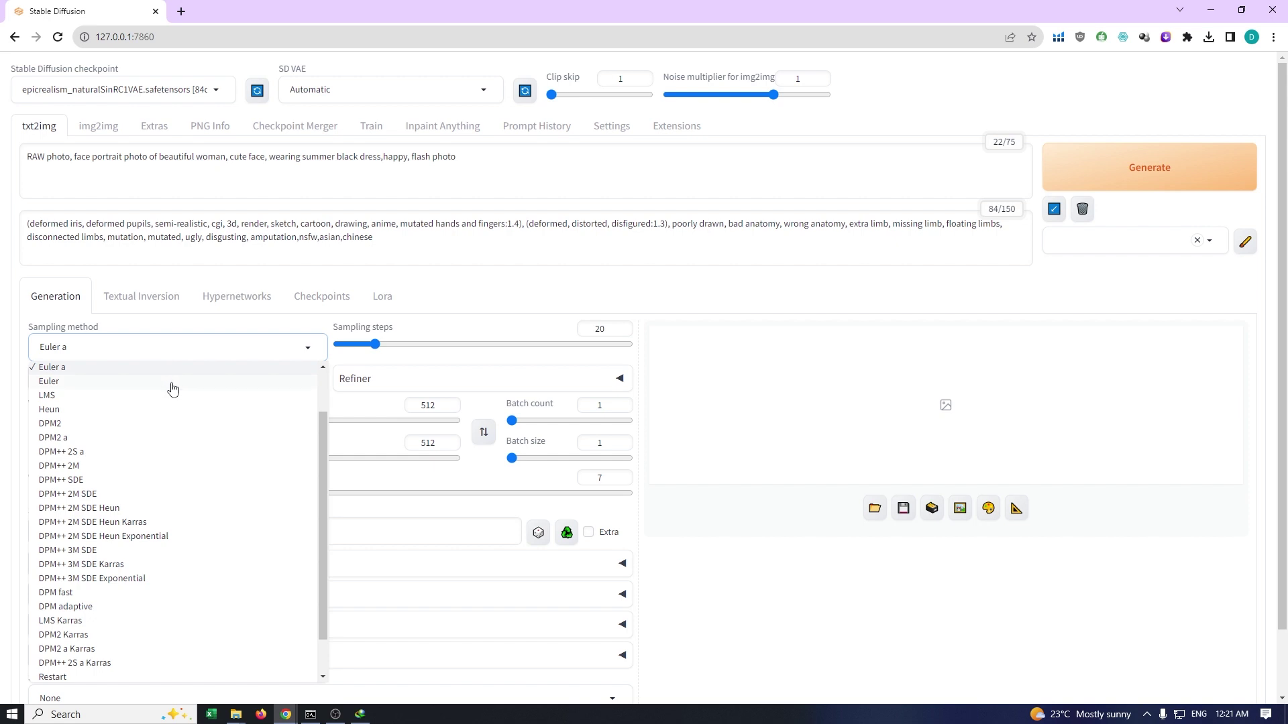
left_click_drag(325, 456, 319, 396)
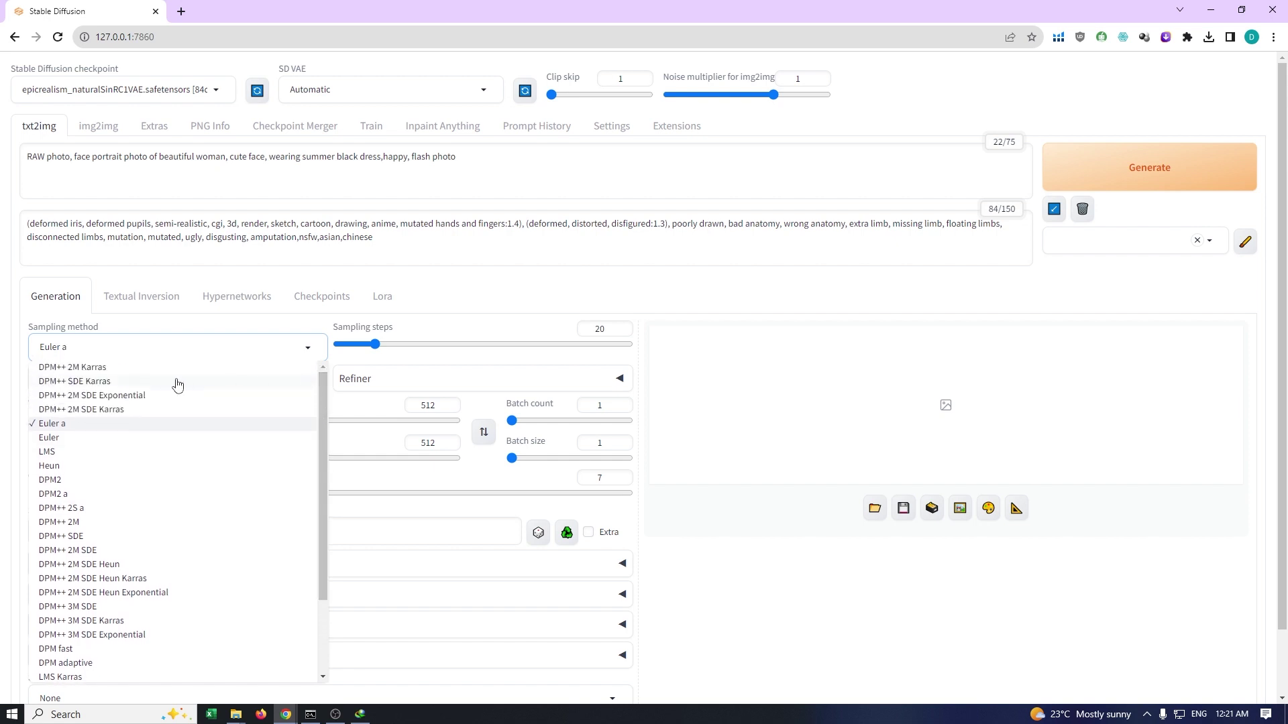
left_click(83, 368)
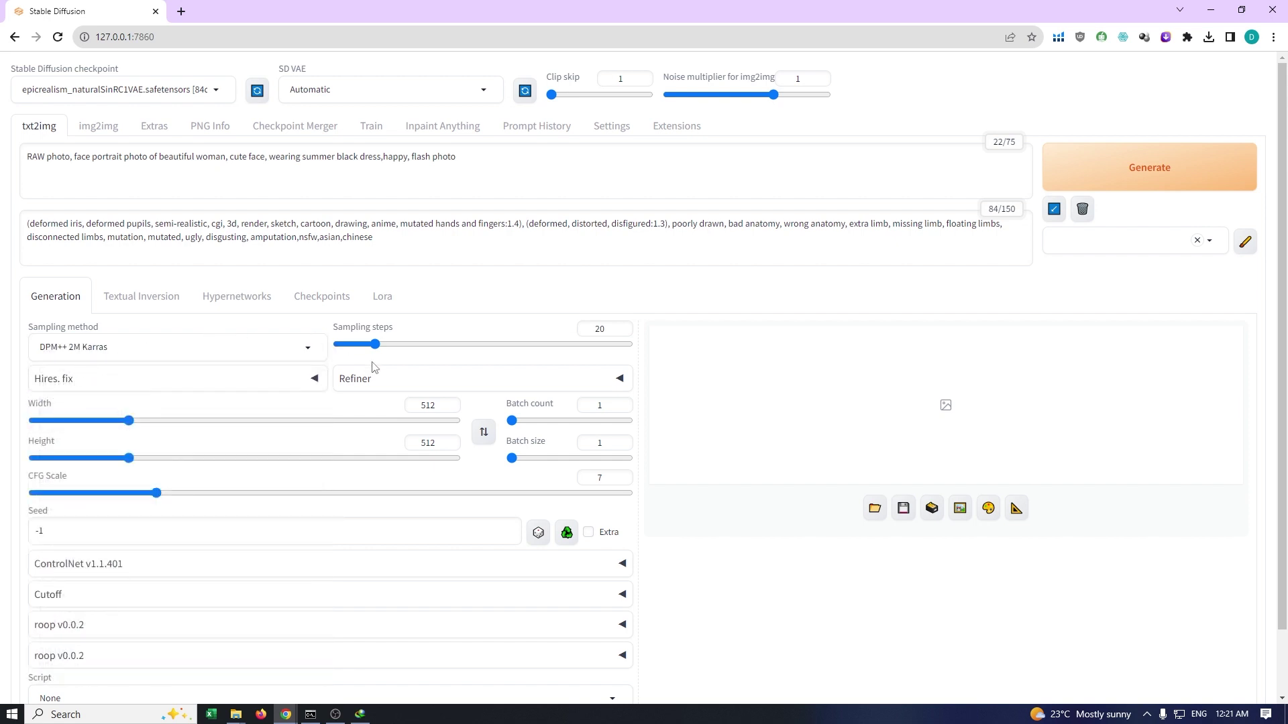
Enable hires fix with the 4x_NMKD-Superscale-SP_178000_G upscaler at 0.25 denoising strength.
left_click(162, 381)
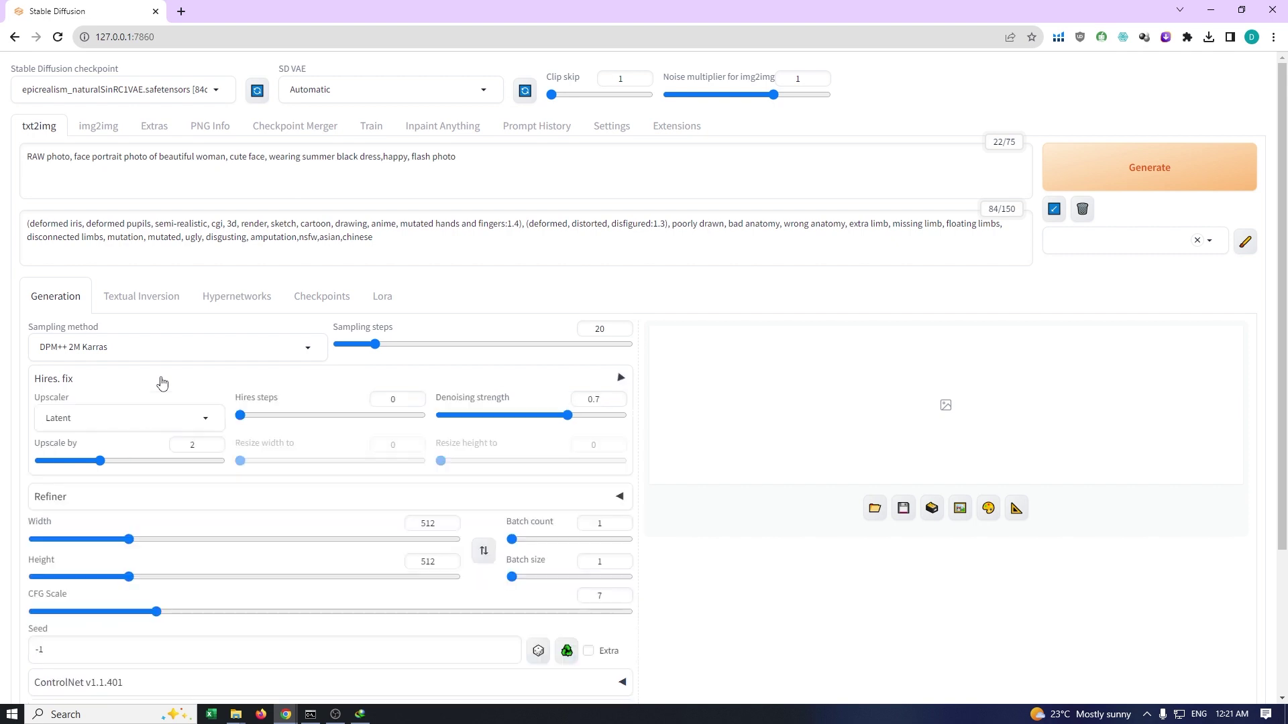
left_click(154, 417)
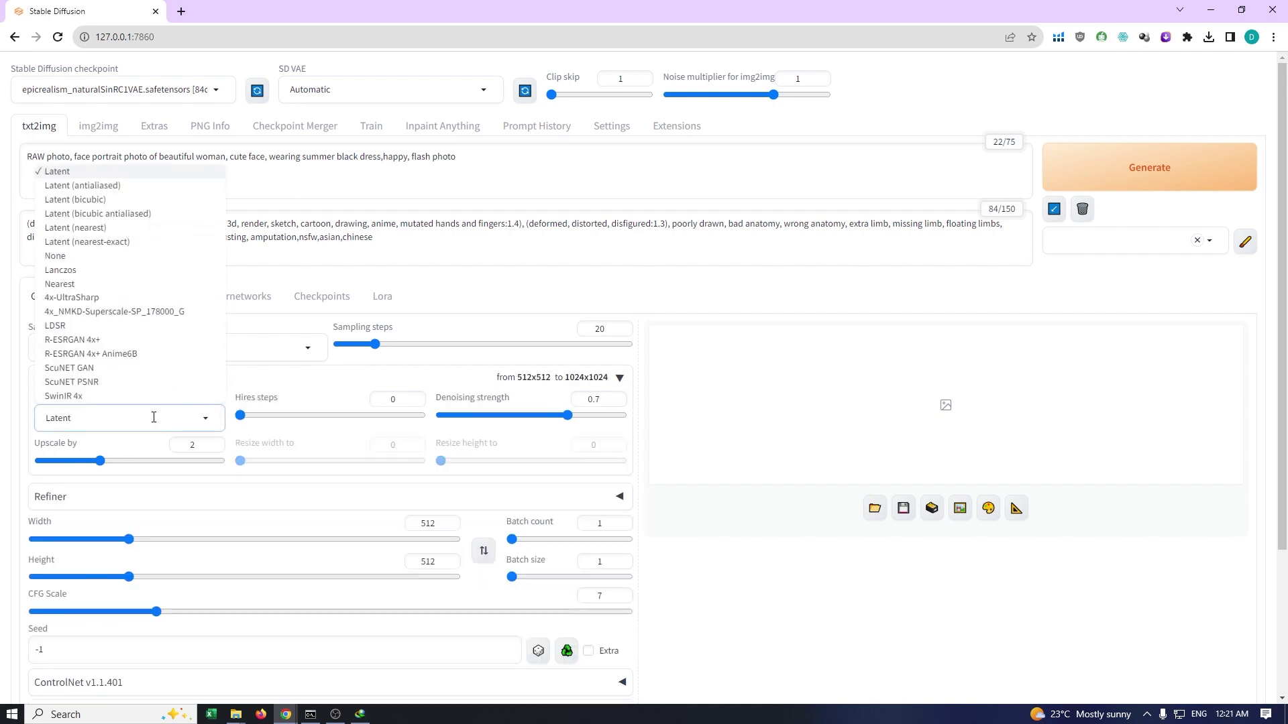
left_click(120, 312)
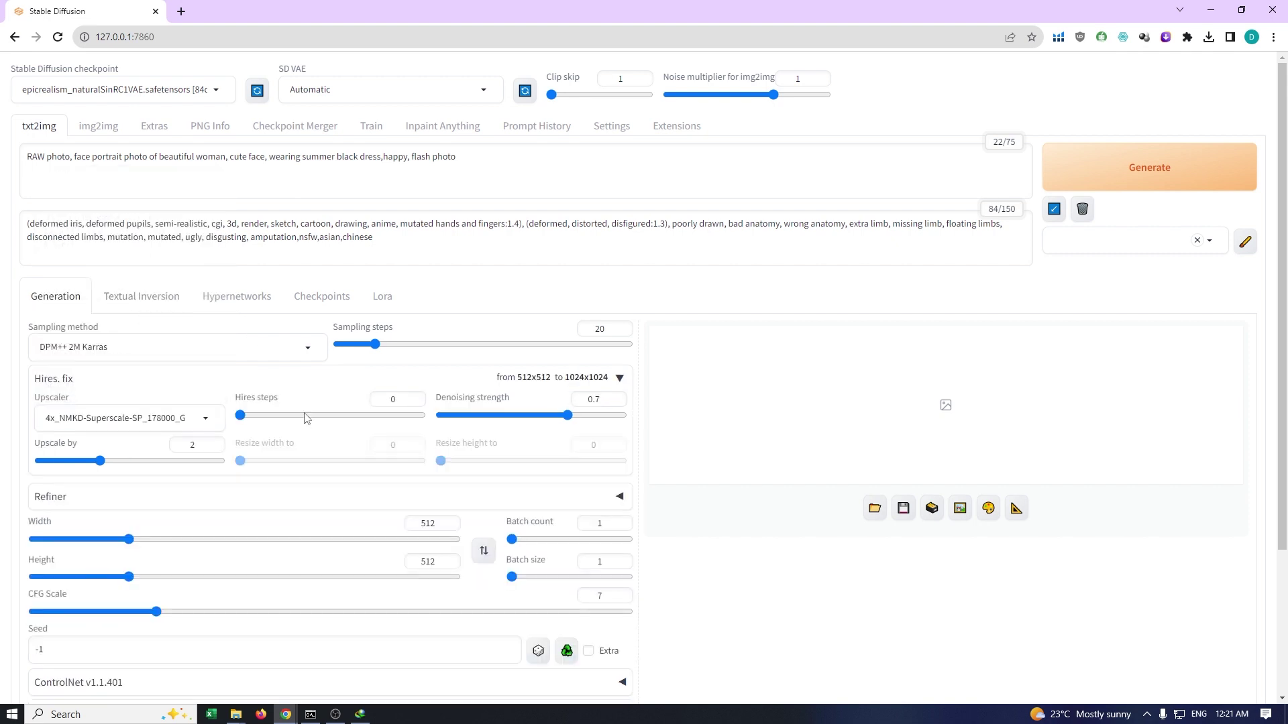
left_click_drag(569, 417, 488, 430)
Set the image height to 768 and generate the 512x768 portrait.
double_click(426, 562)
type("768")
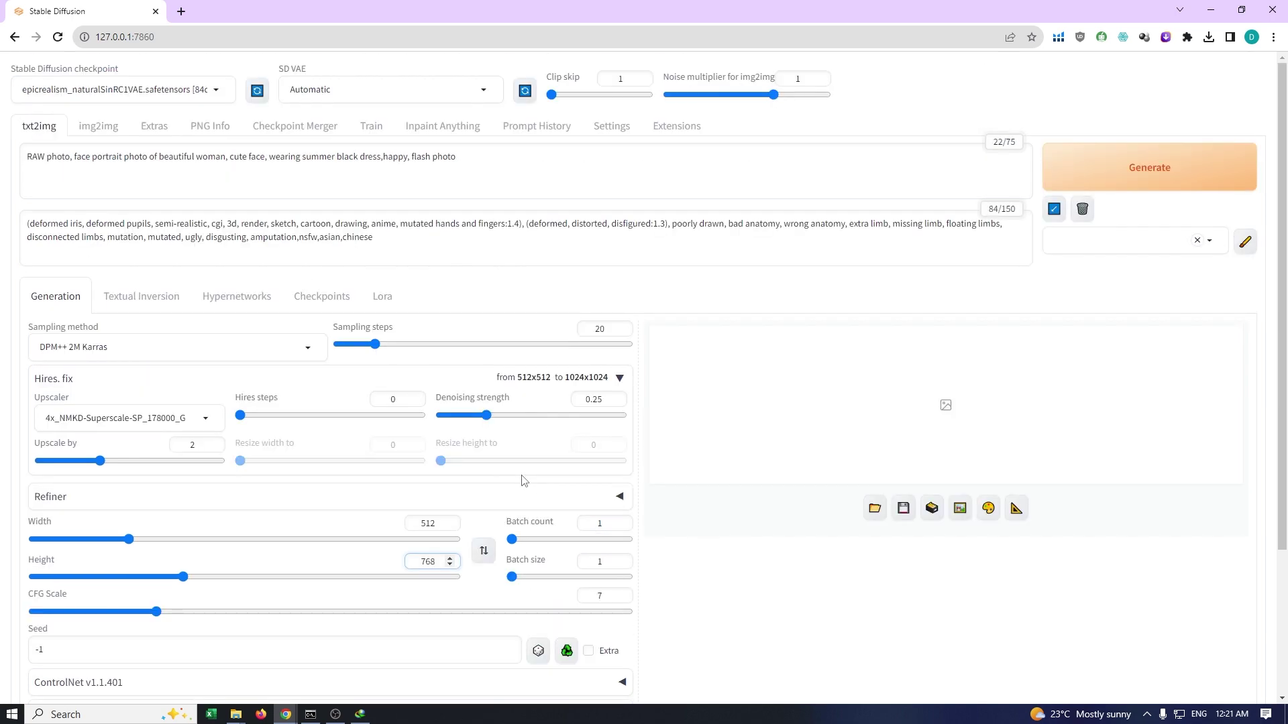
left_click(1107, 182)
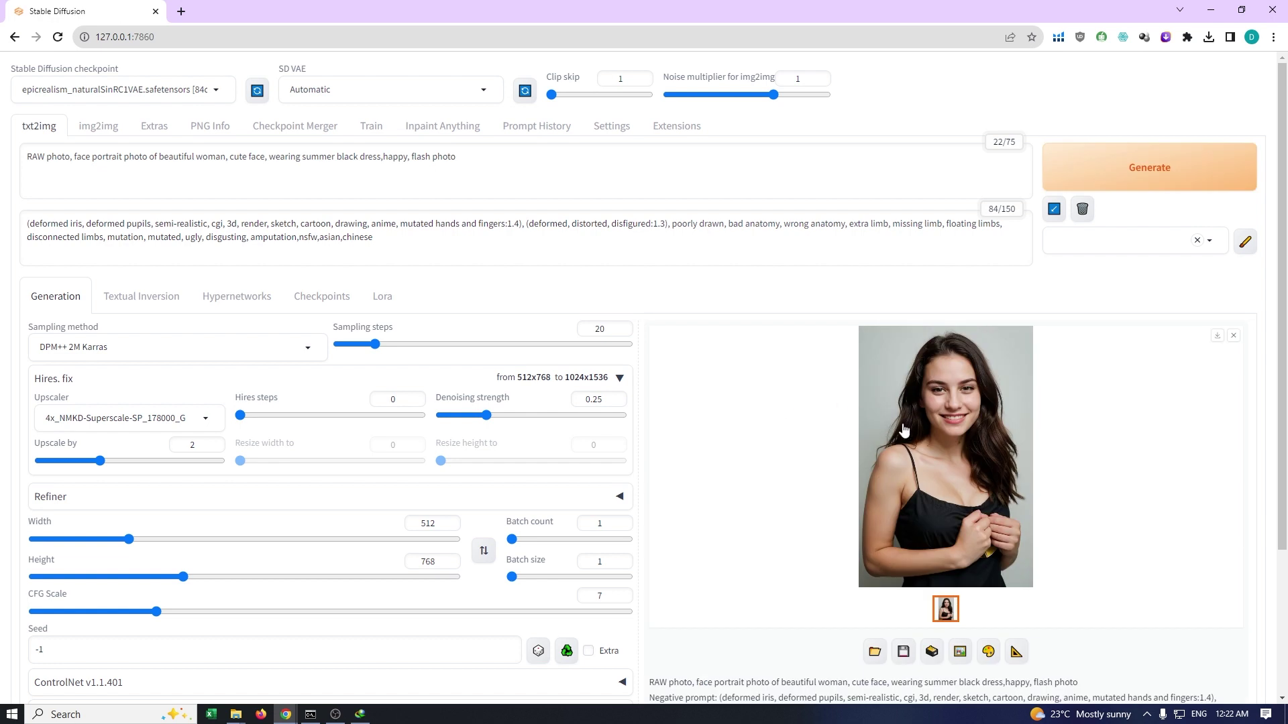
View the generated black-dress portrait at full size.
left_click(916, 440)
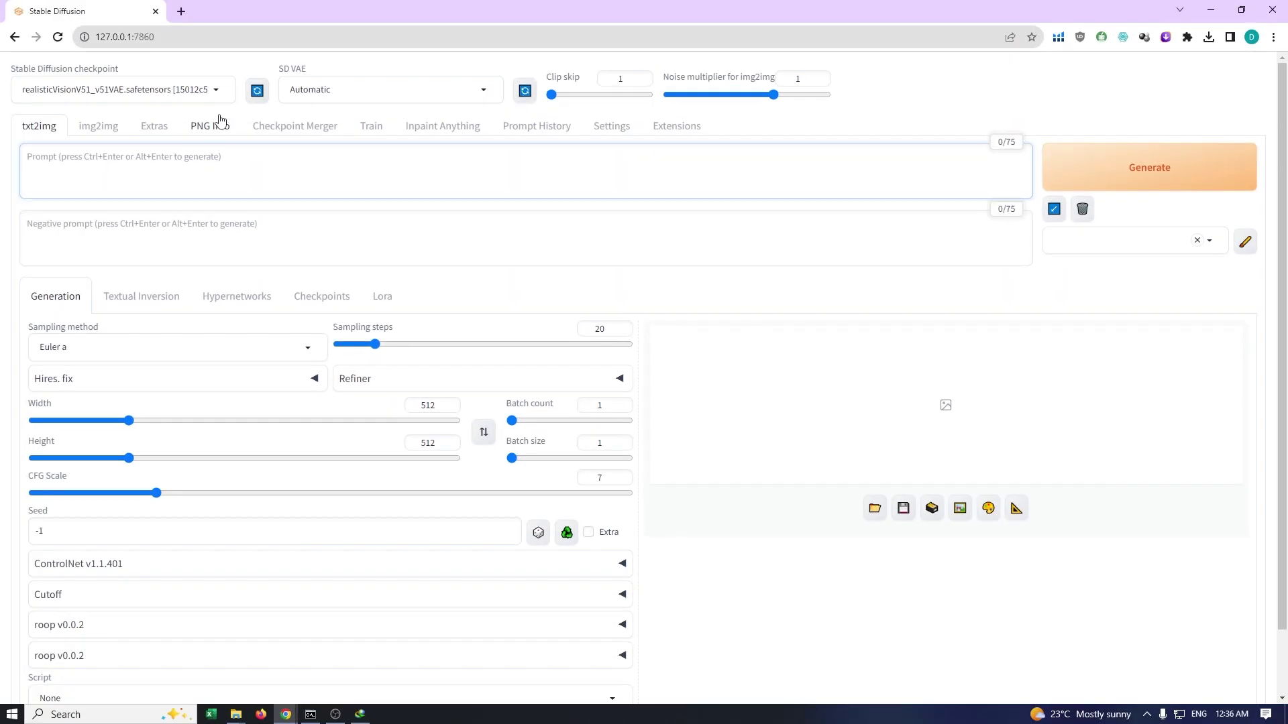
Confirm the loaded checkpoint and switch the sampler to DPM++ SDE Karras.
left_click(195, 89)
left_click(73, 246)
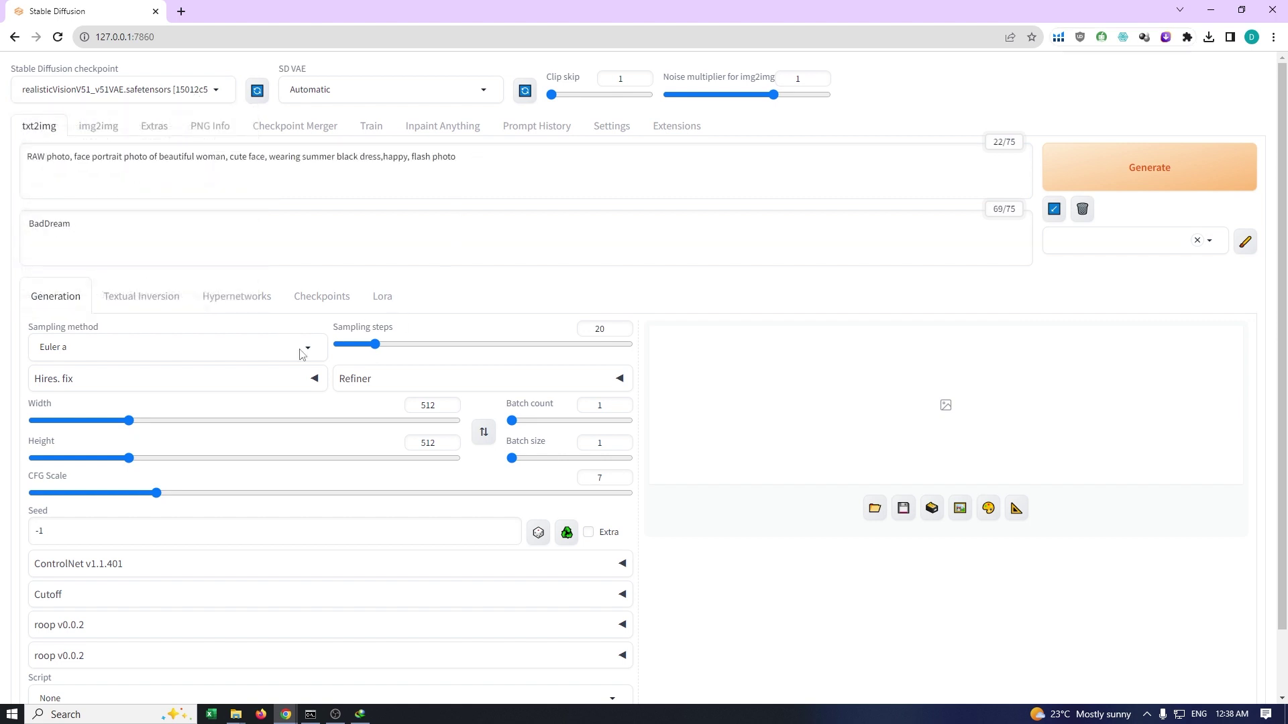
left_click(301, 350)
scroll(281, 427, "up", 1)
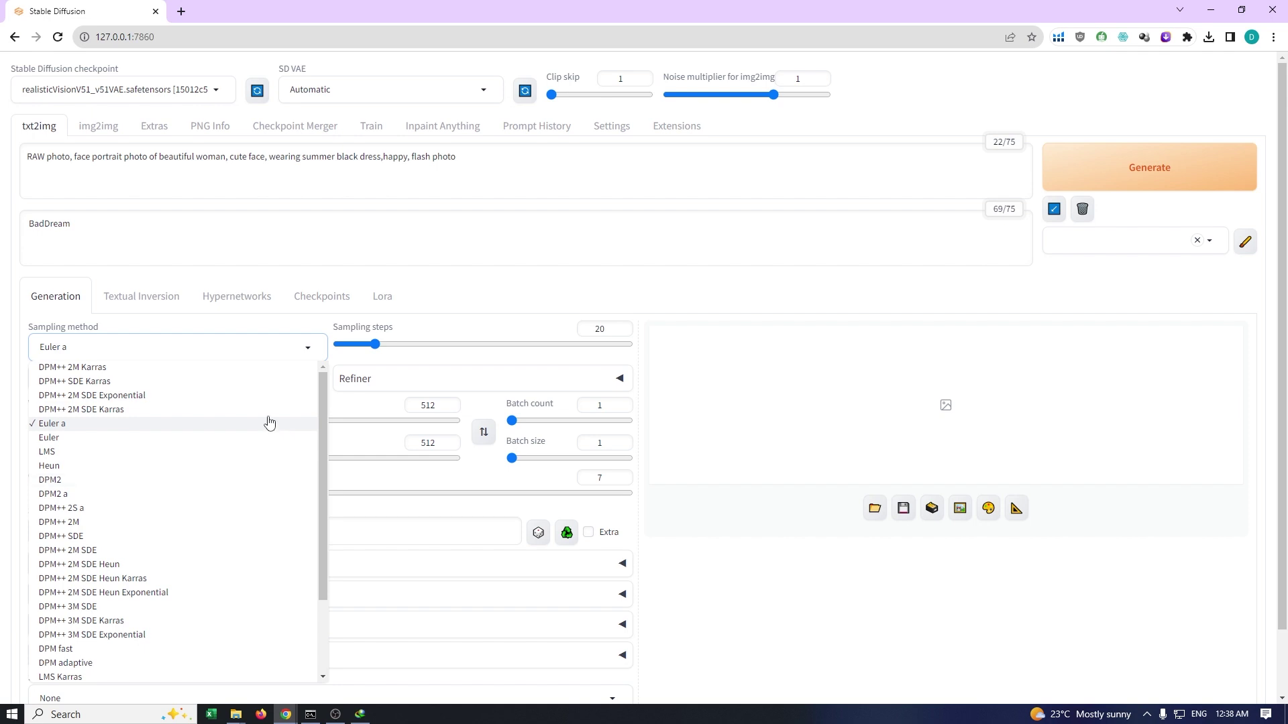
left_click(108, 387)
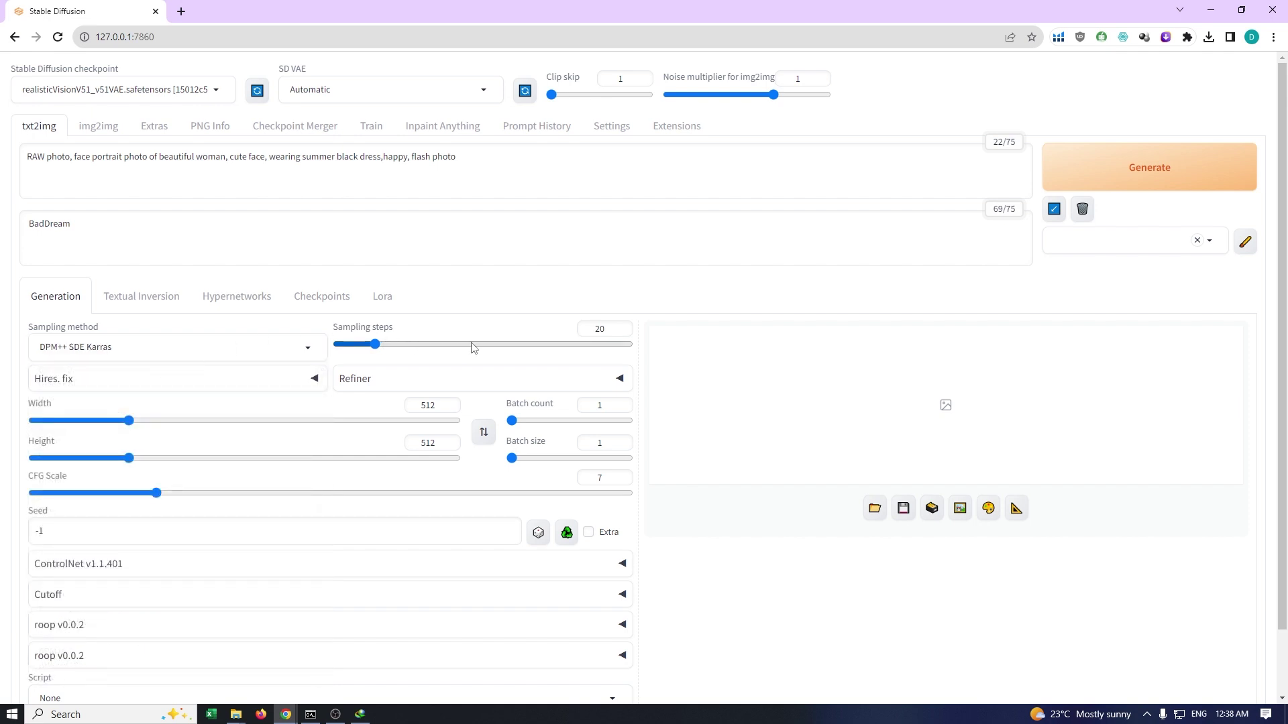
Enable hires fix with the 4x-UltraSharp upscaler at 0.25 denoising strength.
left_click(153, 381)
scroll(161, 399, "down", 1)
left_click(117, 354)
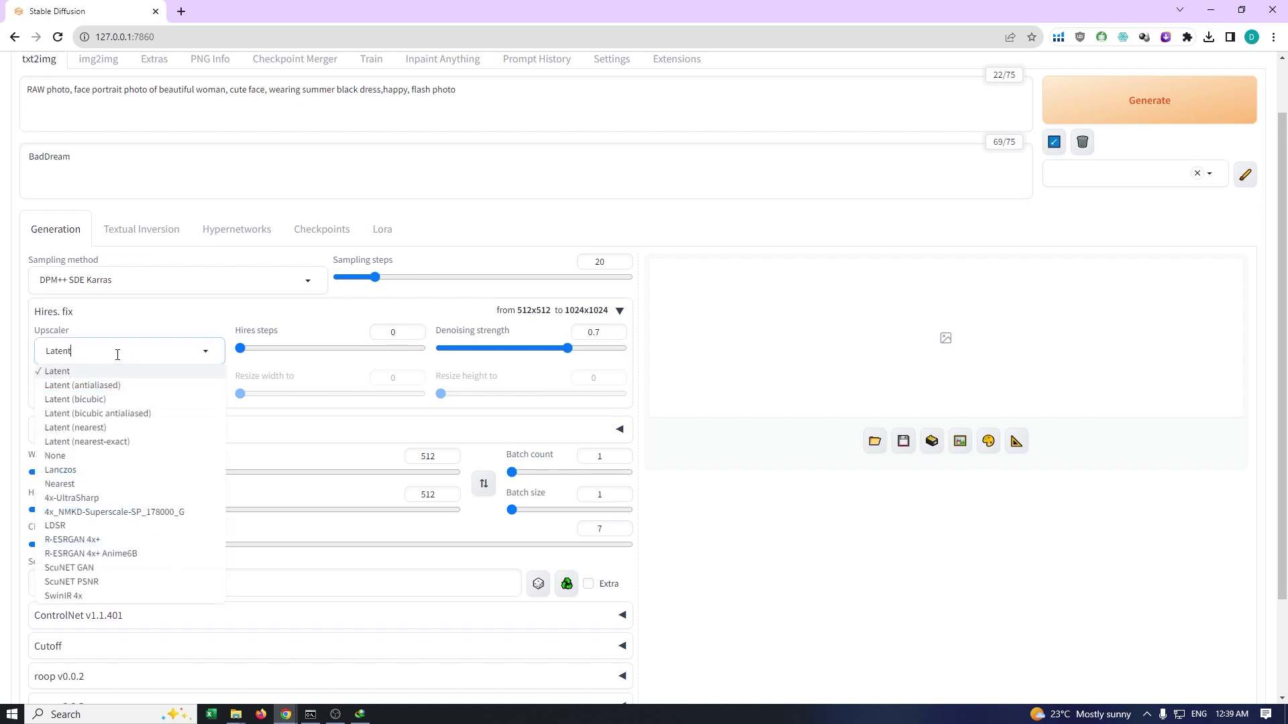
left_click(88, 498)
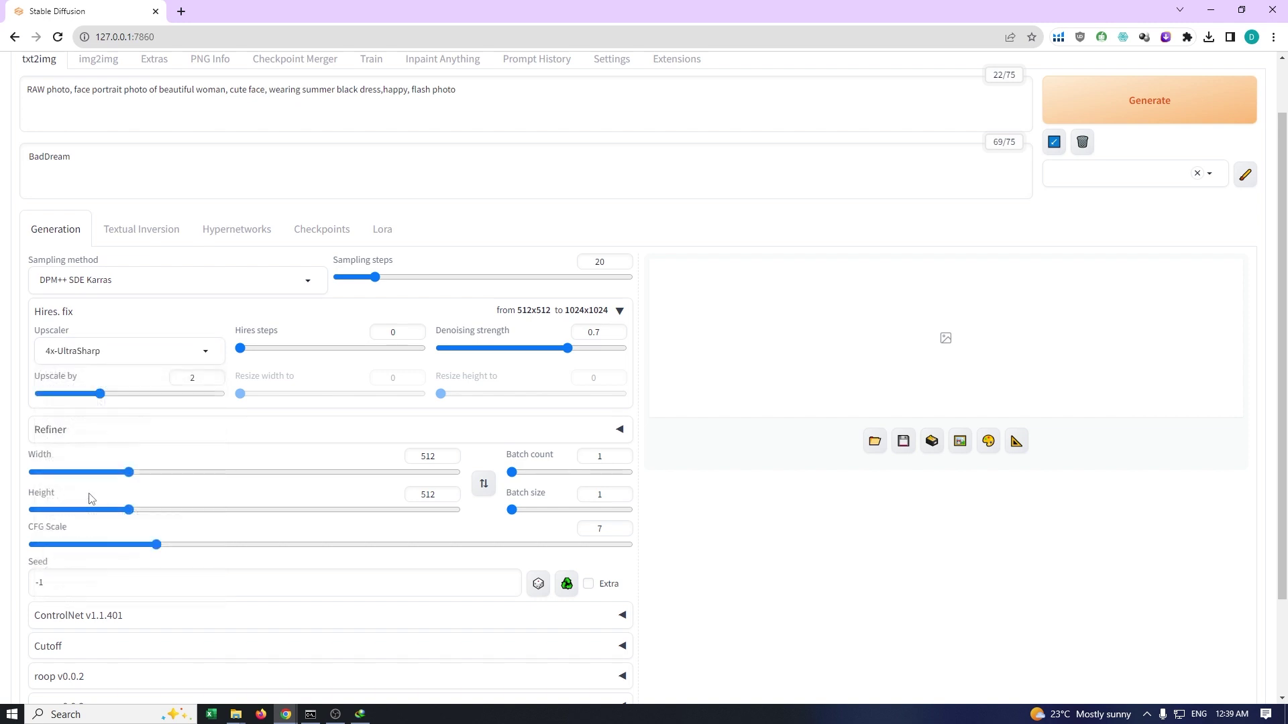
left_click_drag(567, 350, 488, 366)
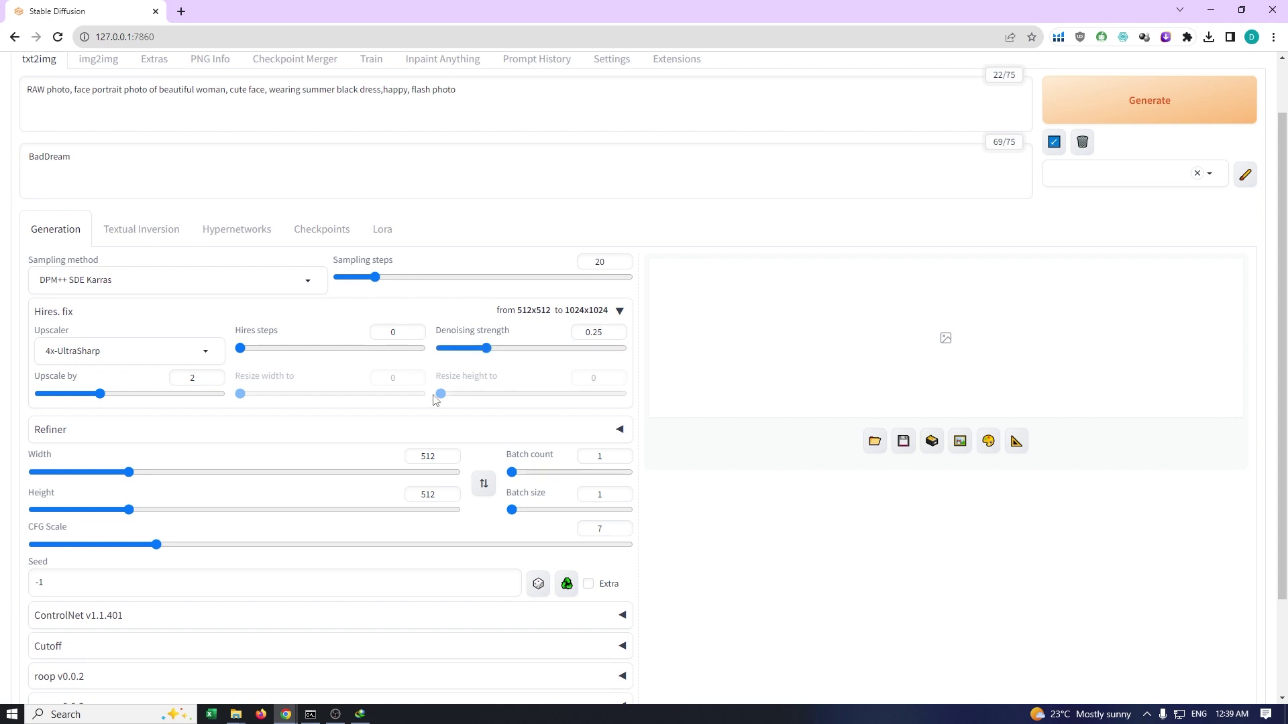
Set the height to 768 and generate the Realistic Vision portrait.
scroll(178, 429, "down", 1)
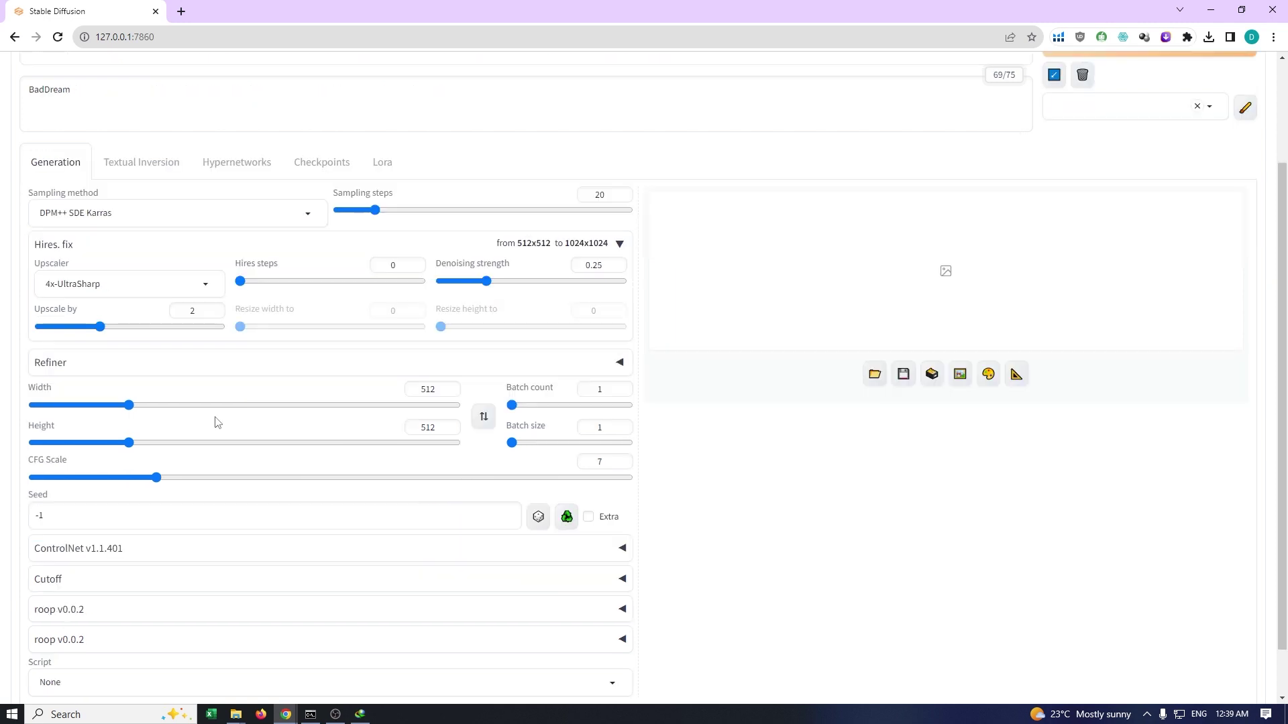
double_click(428, 430)
type("768")
scroll(276, 512, "up", 2)
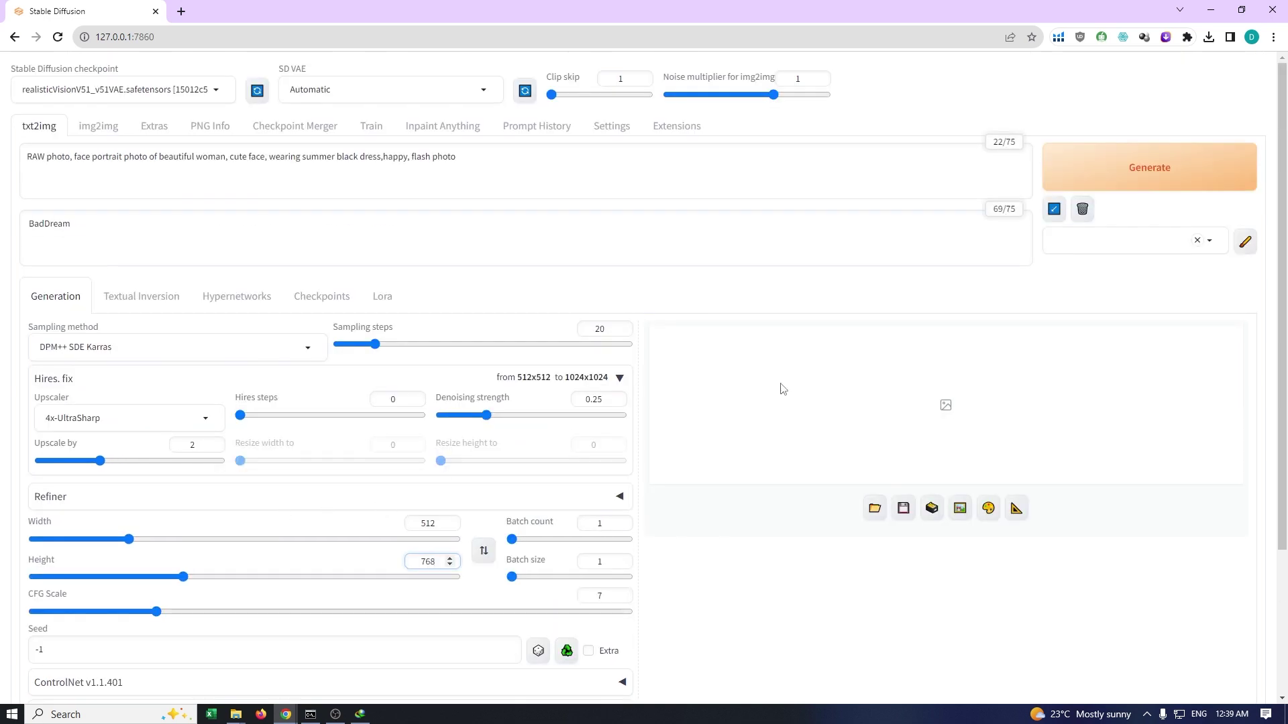
left_click(1171, 174)
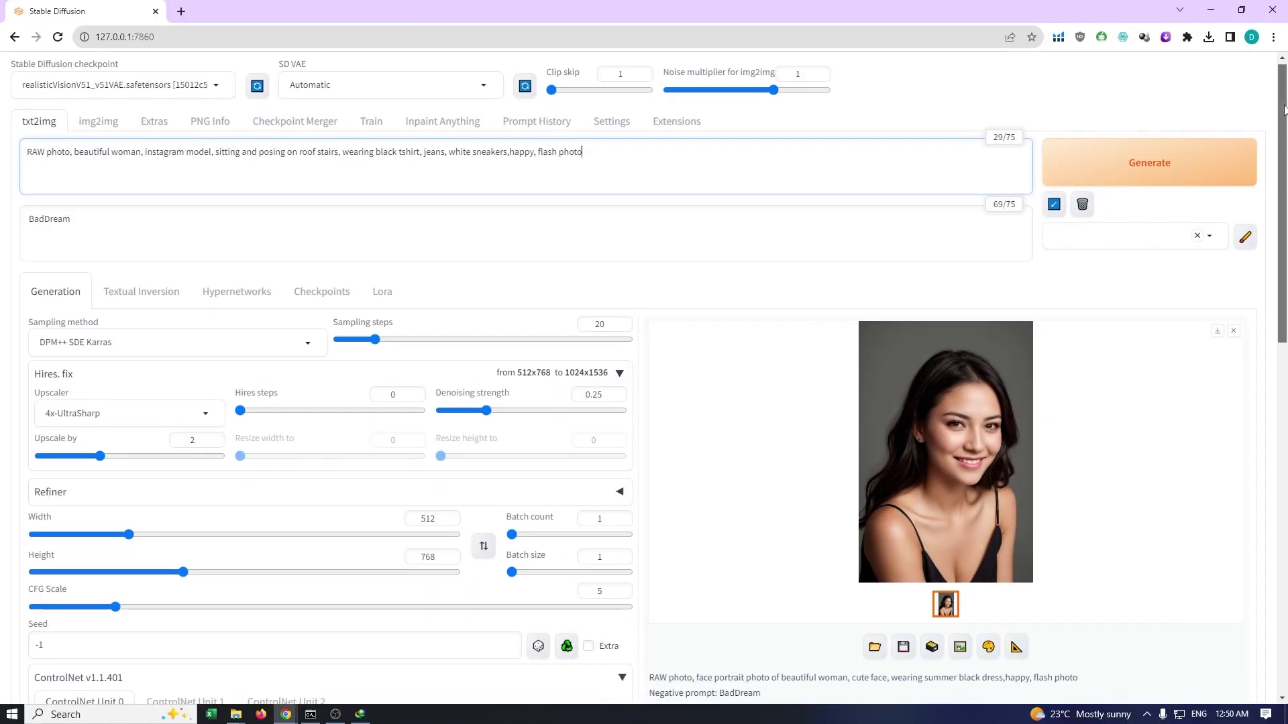
Set ControlNet Unit 0 to OpenPose with Pixel Perfect and preview, and preview the pose skeleton.
scroll(1284, 109, "down", 5)
left_click_drag(839, 550, 403, 464)
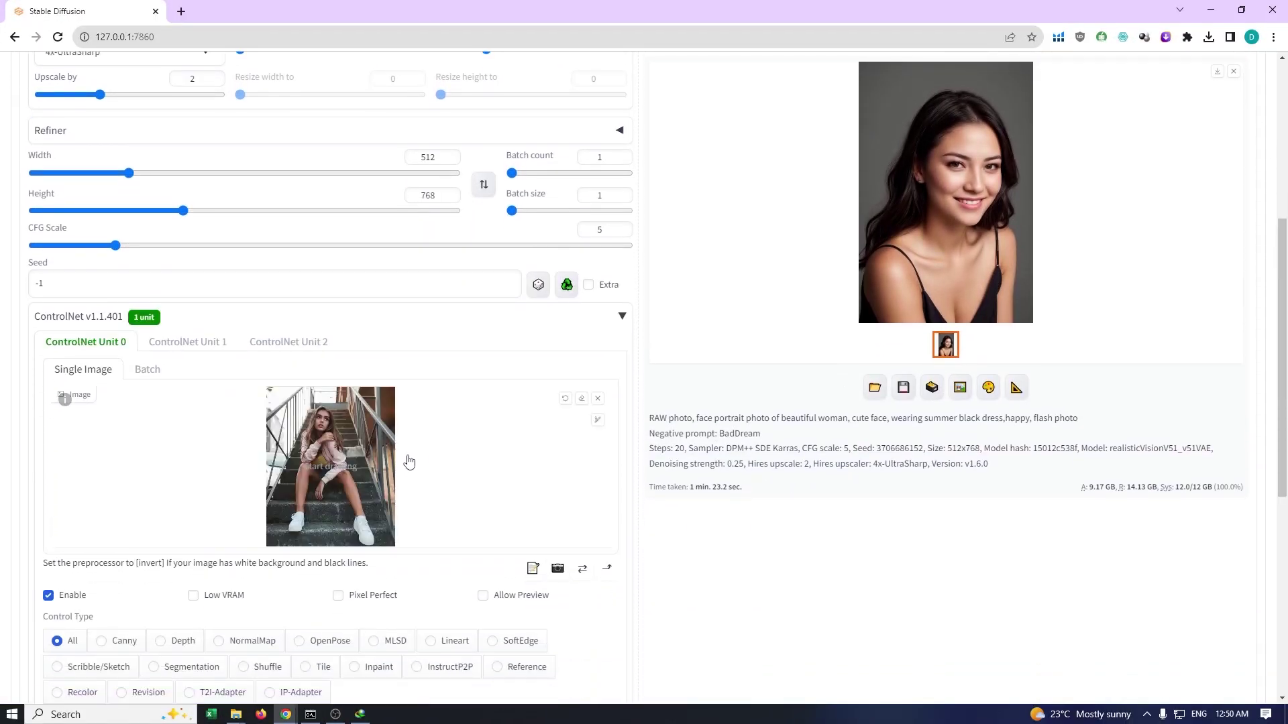
scroll(376, 537, "down", 1)
left_click(325, 572)
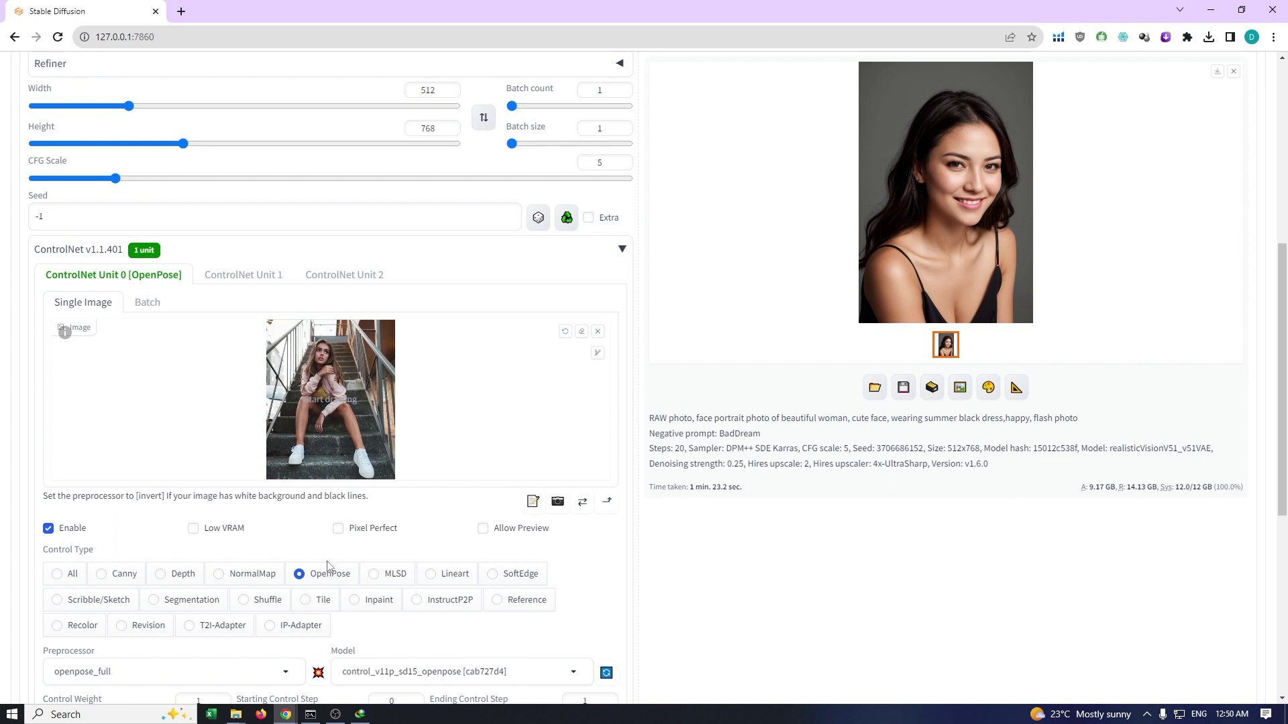
left_click(347, 530)
left_click(503, 529)
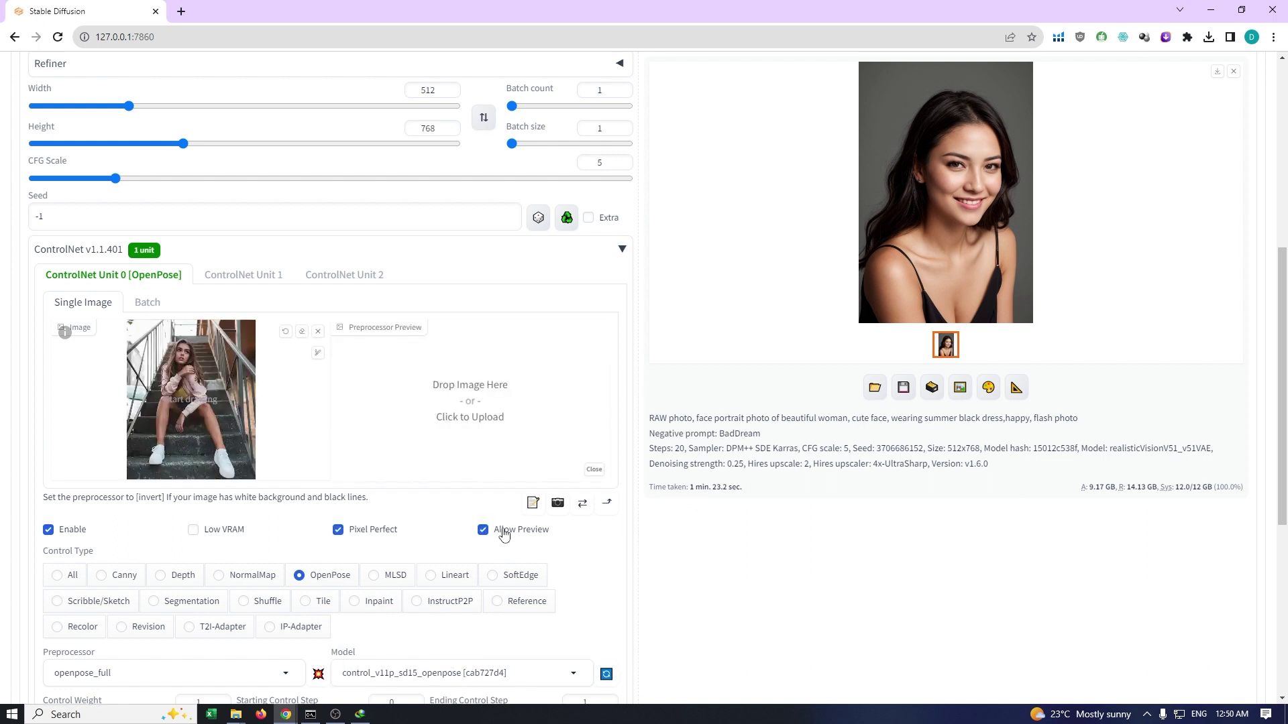
left_click(318, 674)
Enable ControlNet Unit 1 for Depth with the stairs photo, Pixel Perfect and a depth map preview.
scroll(323, 676, "down", 2)
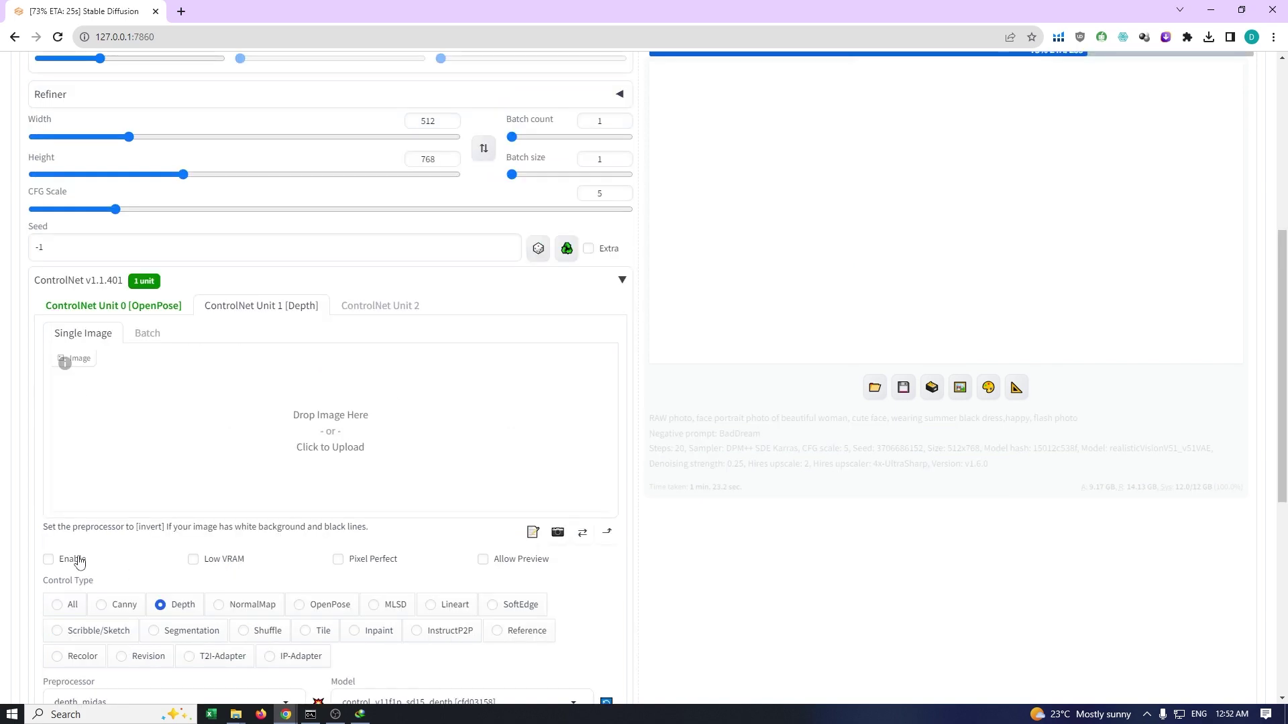
left_click(79, 562)
key("ctrl+v")
left_click(365, 562)
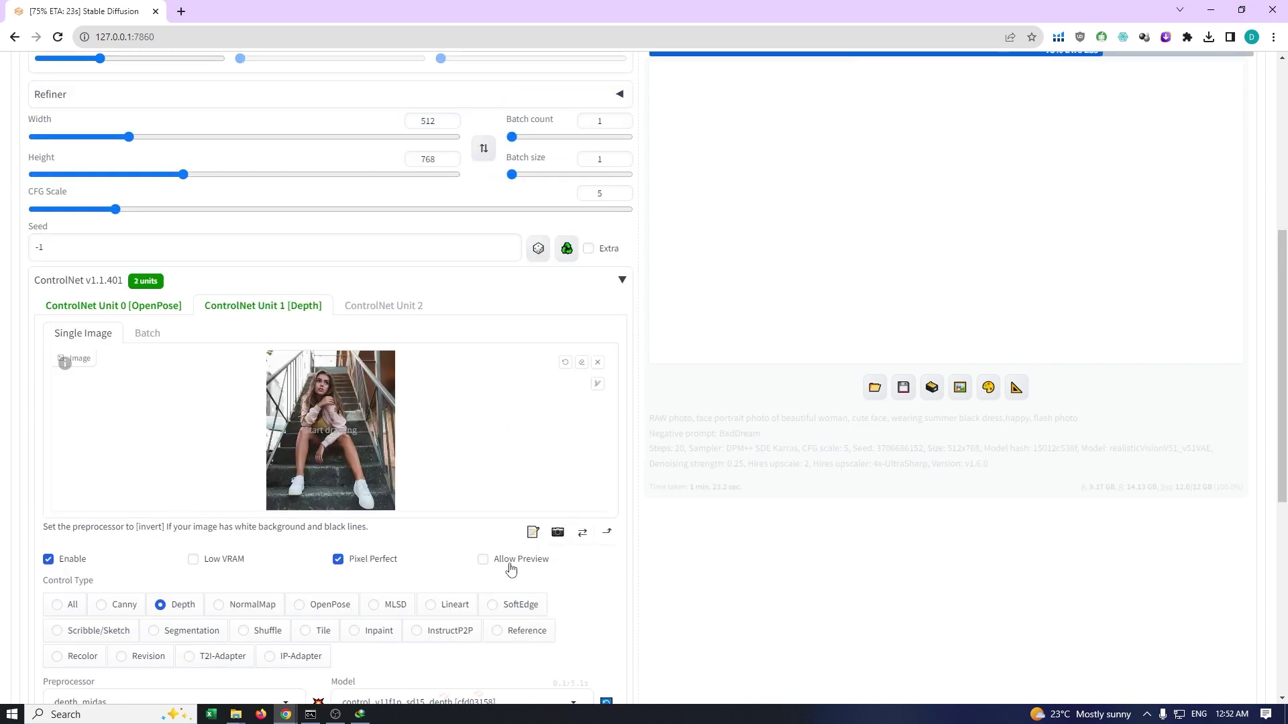
left_click(513, 560)
scroll(369, 553, "down", 2)
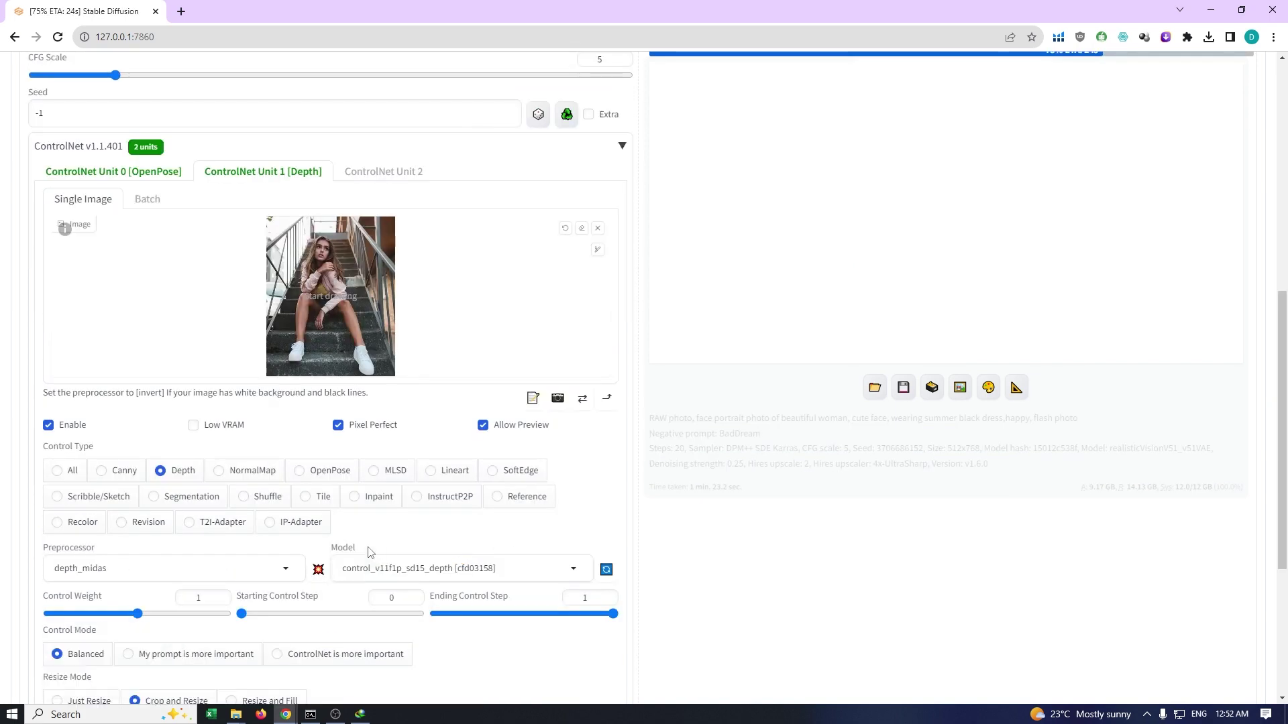
left_click(318, 570)
scroll(446, 434, "up", 2)
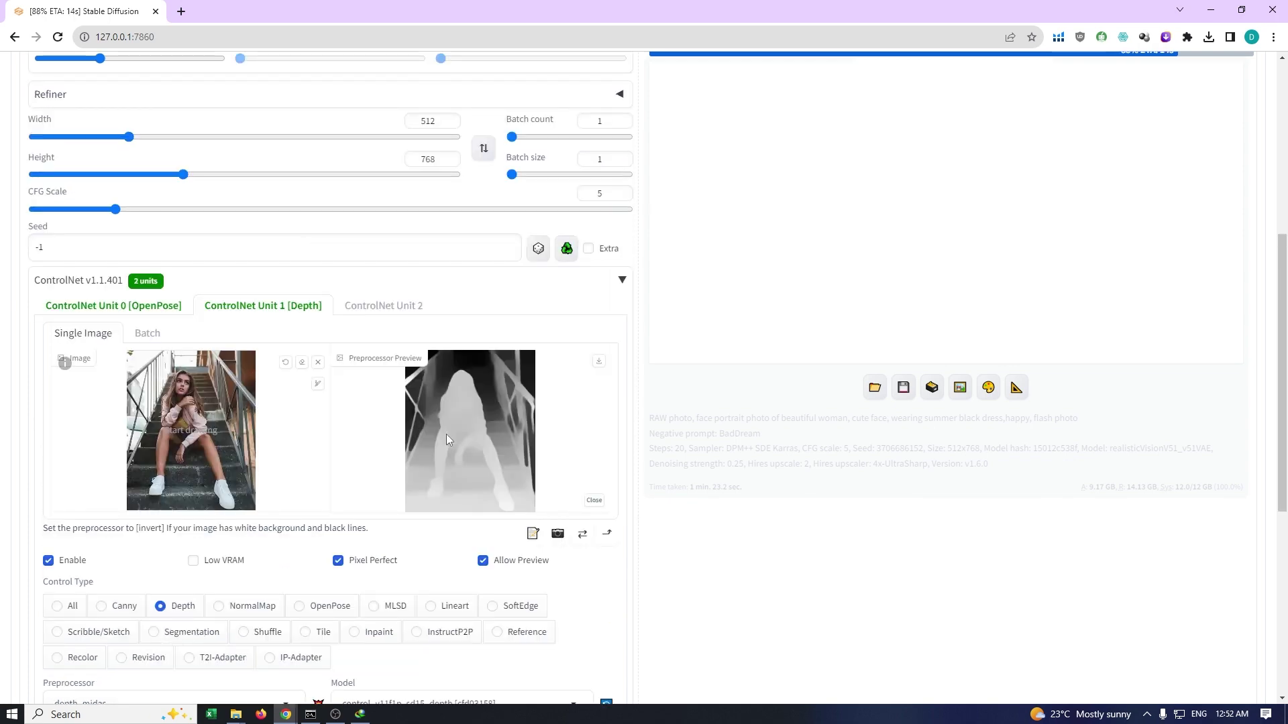